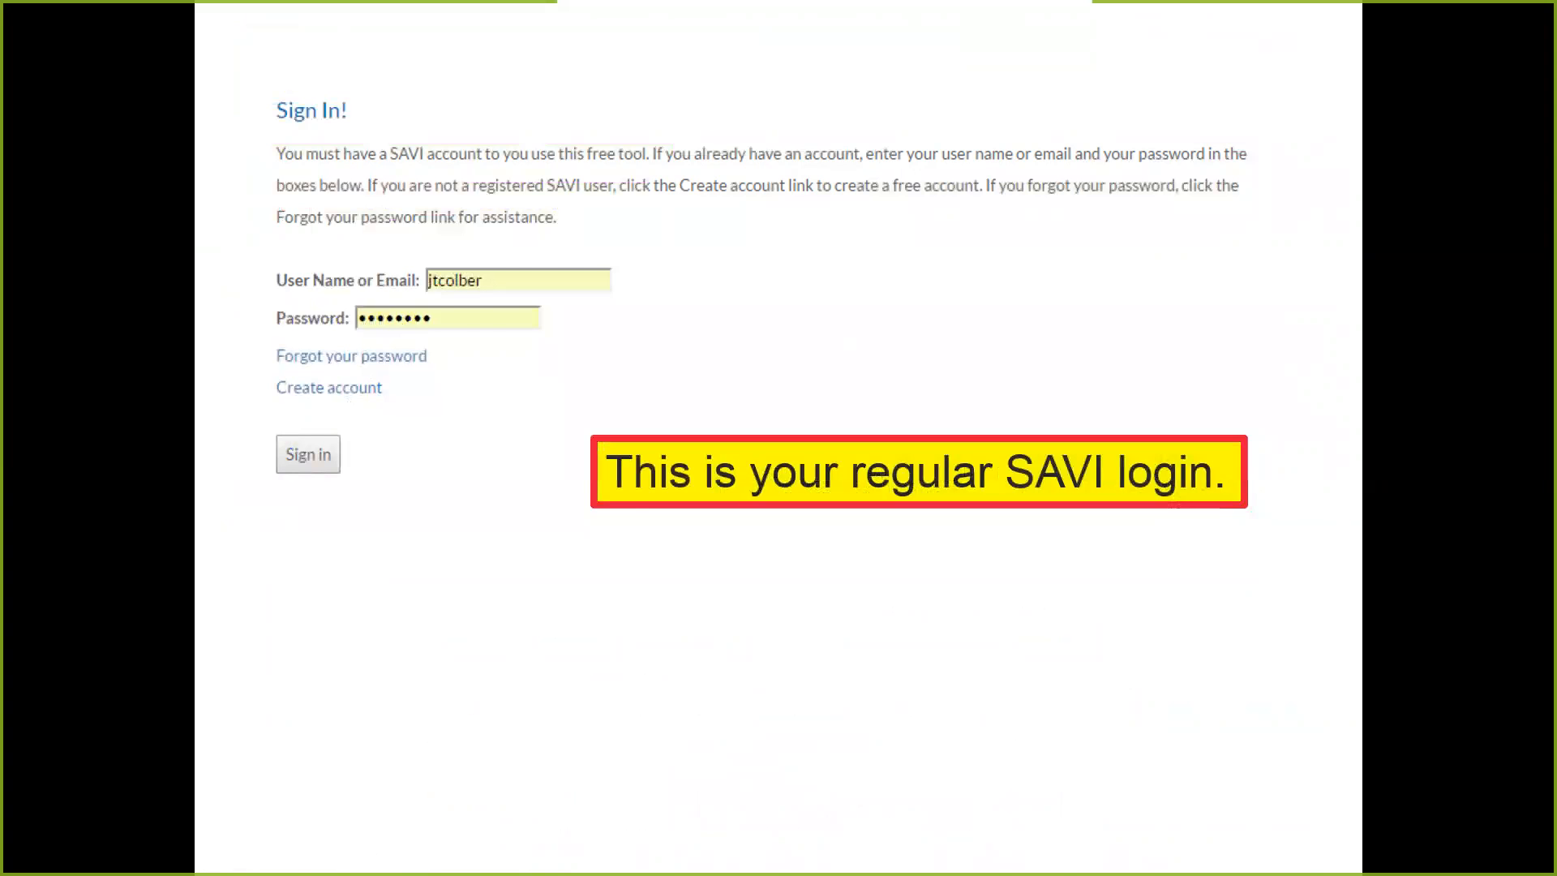
key(Right)
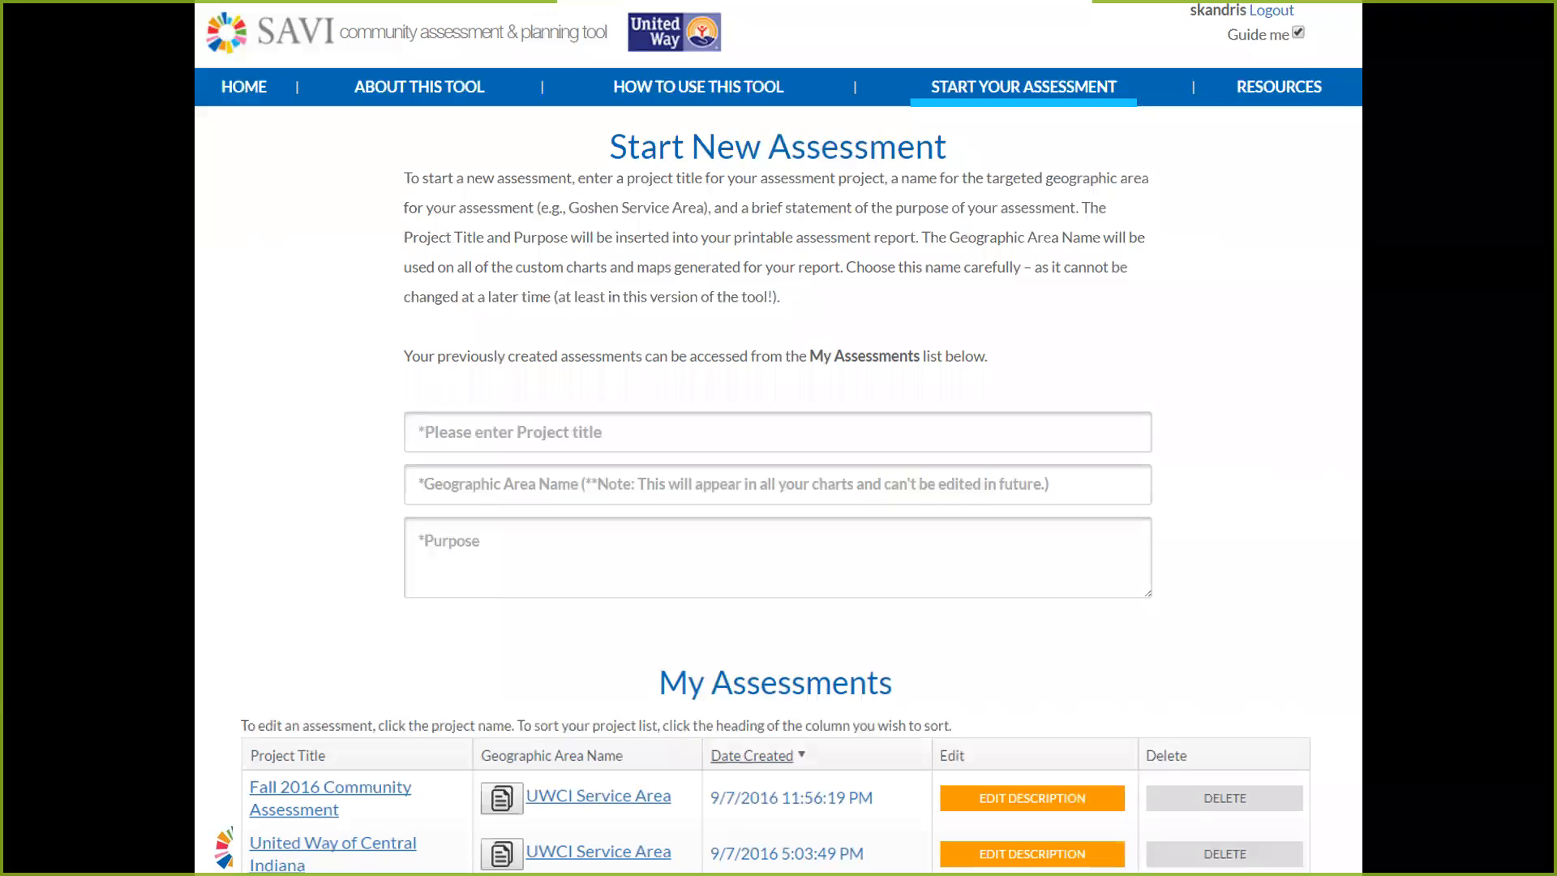
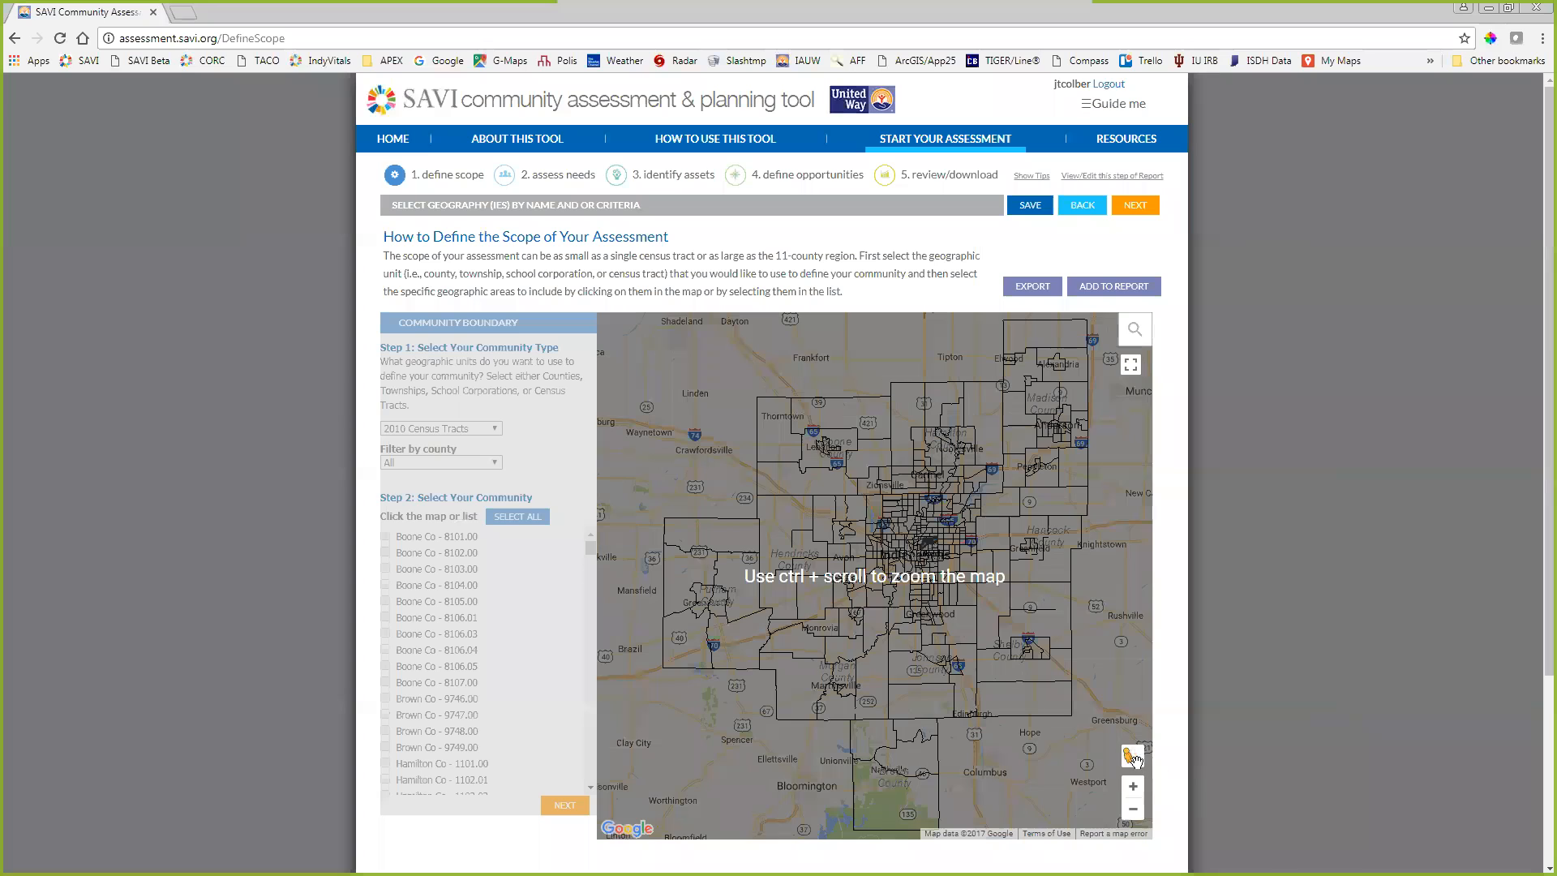
- Zoom the scope map in on the community's highlighted census tracts in Indianapolis
double_click(1132, 788)
drag(1079, 489, 891, 574)
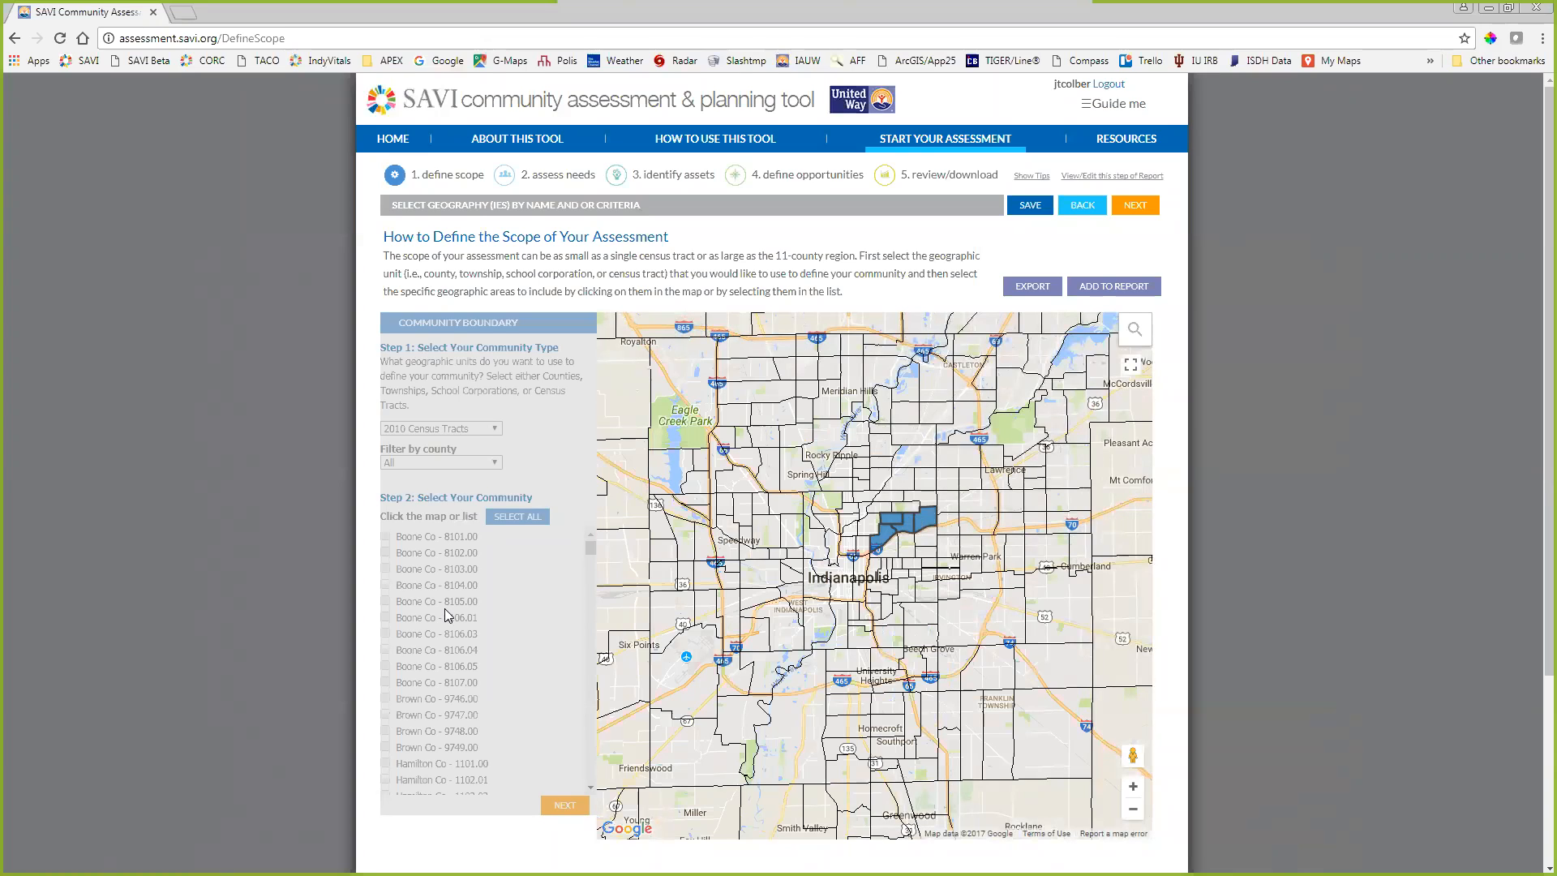
- Go to the assess needs stage and review the dashboard metrics from General Economics and Demographics through Education to Health
click(556, 173)
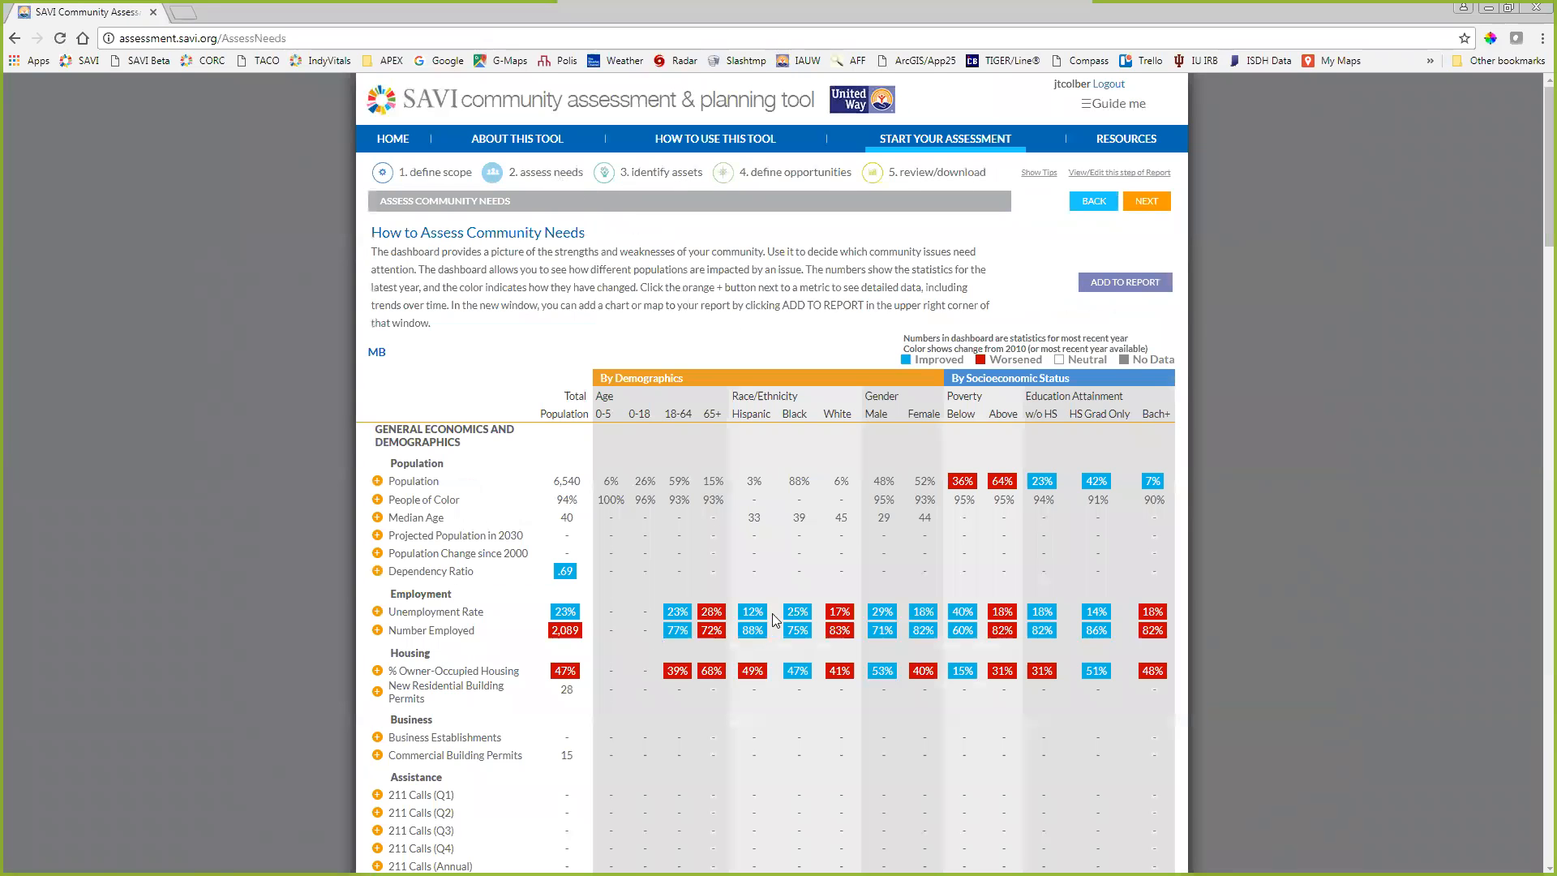
scroll(822, 612, down, 4)
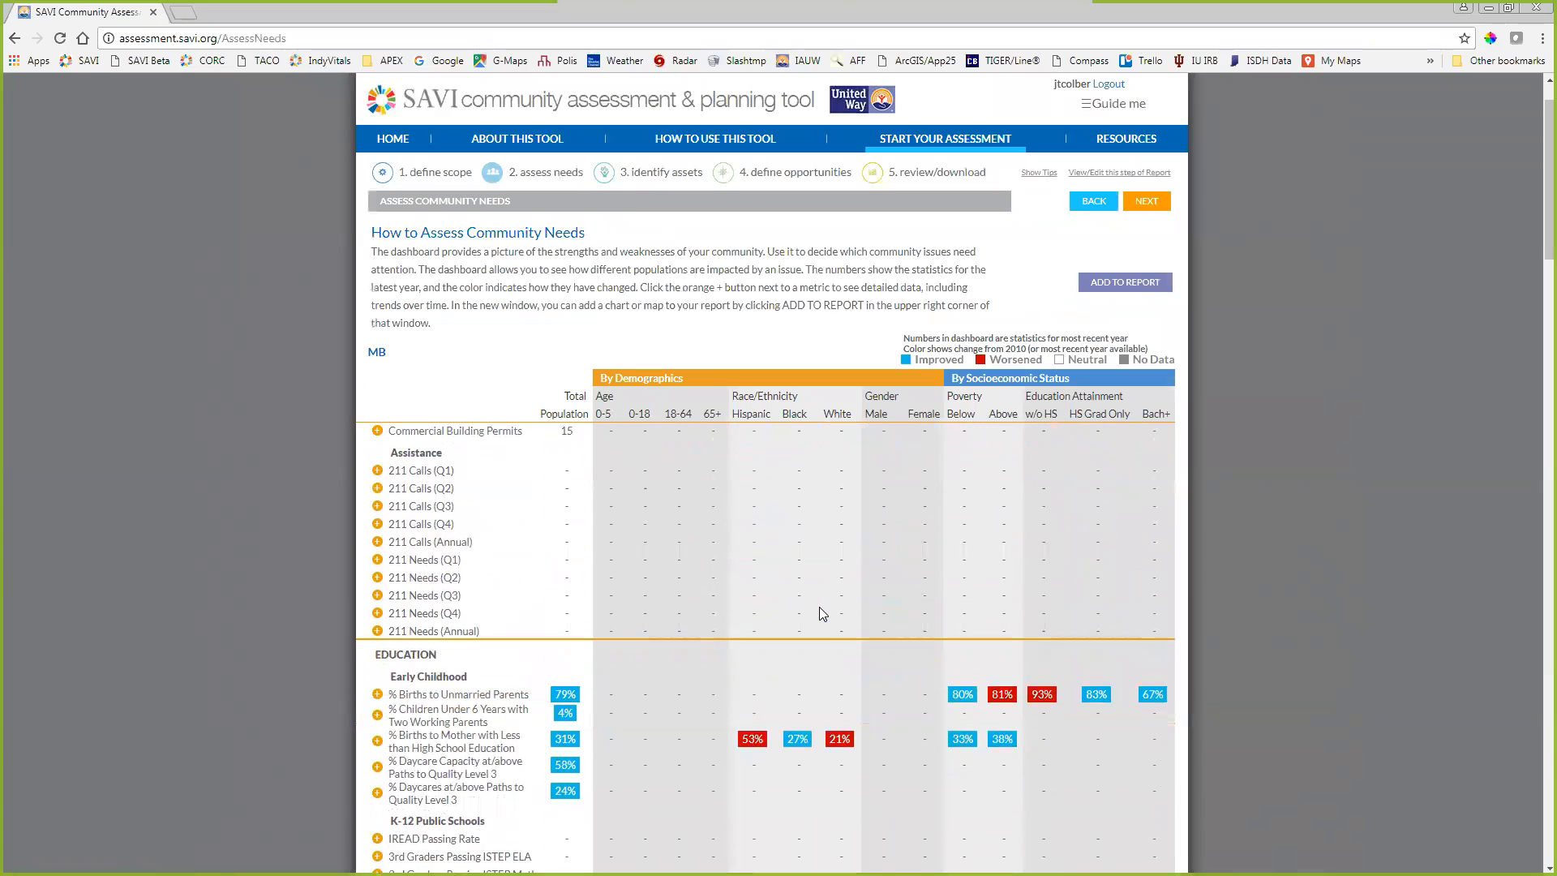
scroll(821, 614, down, 7)
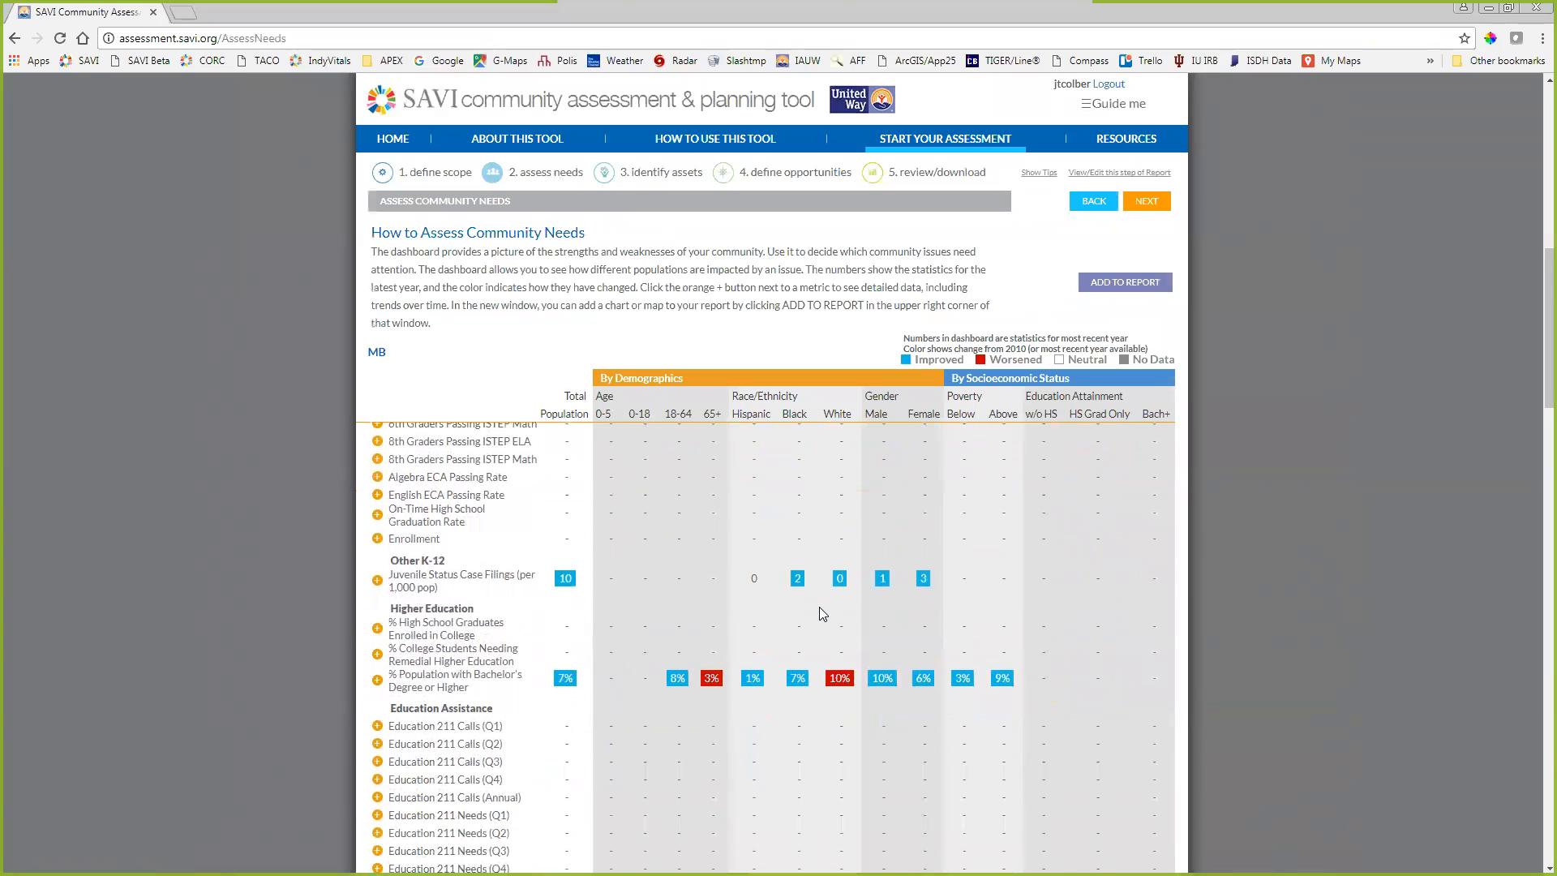
scroll(822, 613, down, 6)
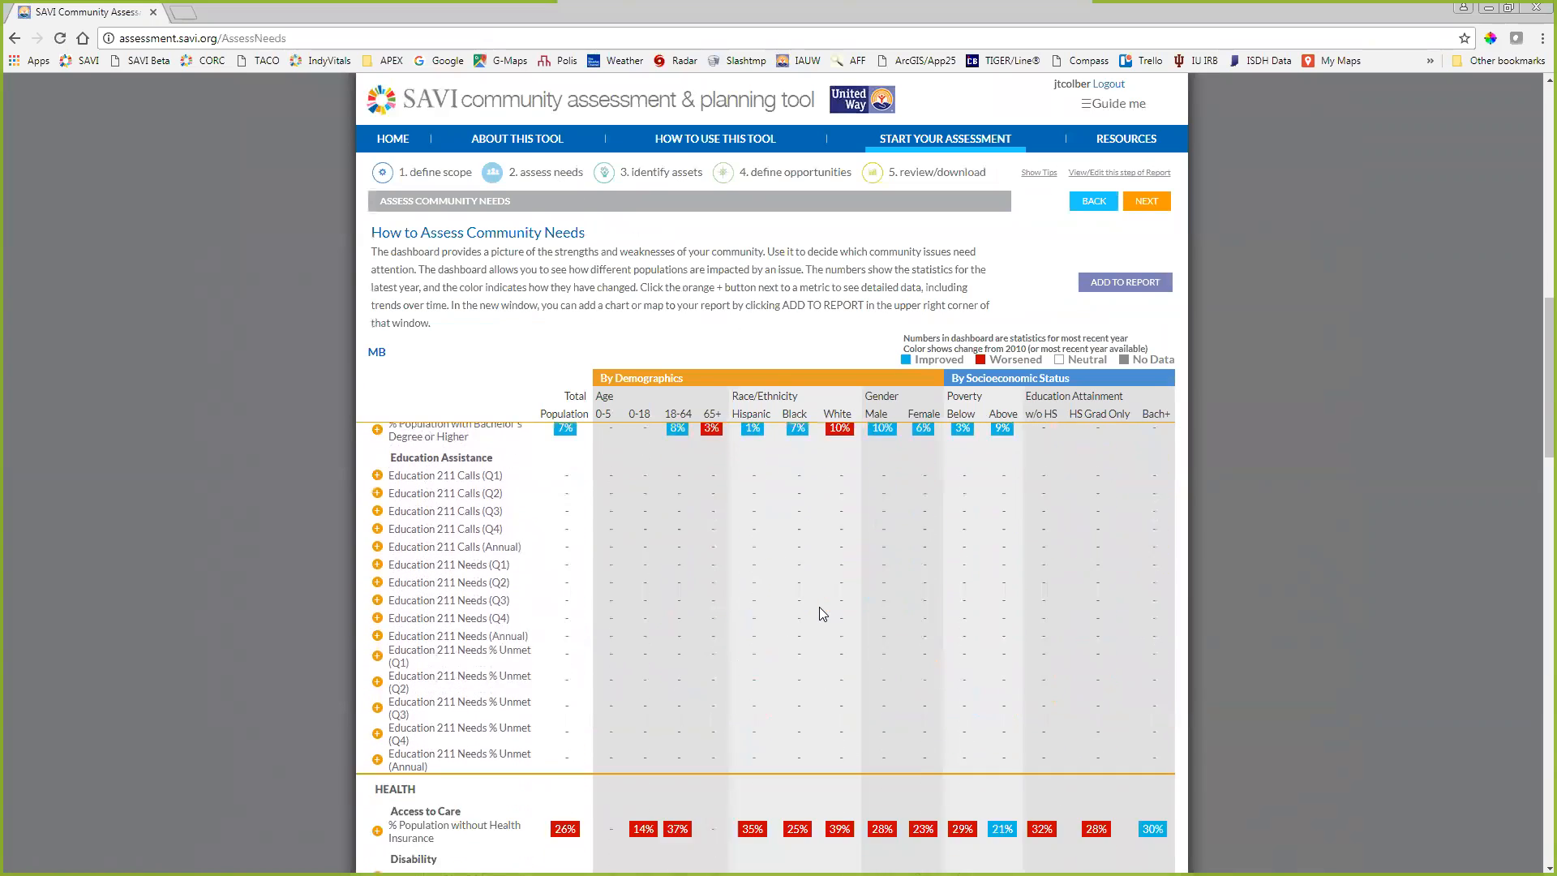
scroll(820, 613, down, 1)
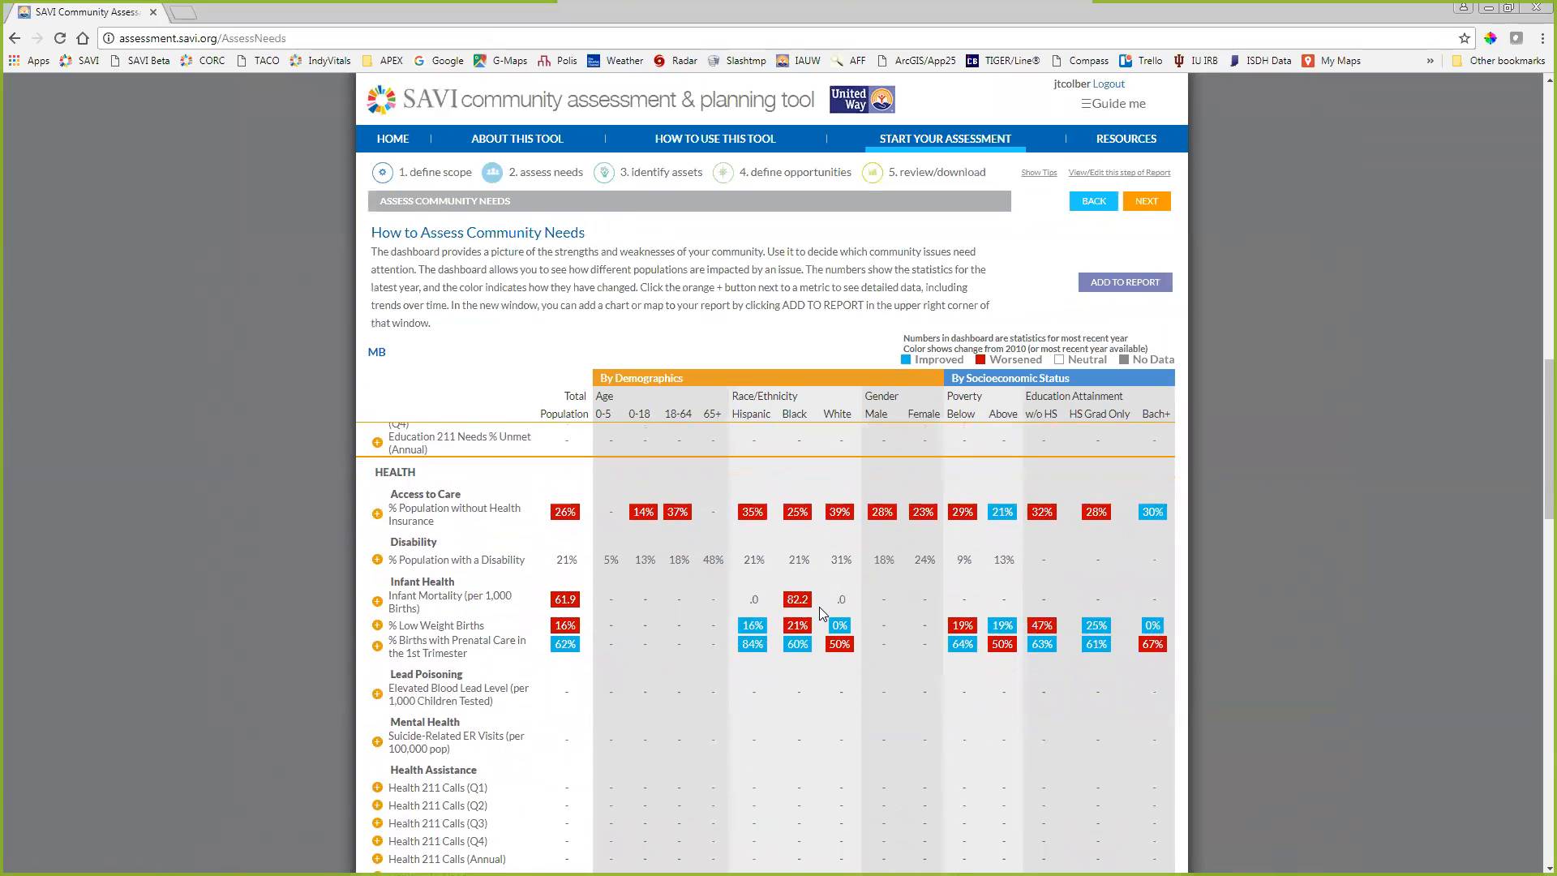
- View the % Population with a Disability time trend broken down by Age, inspect its data points, and close the chart
click(377, 560)
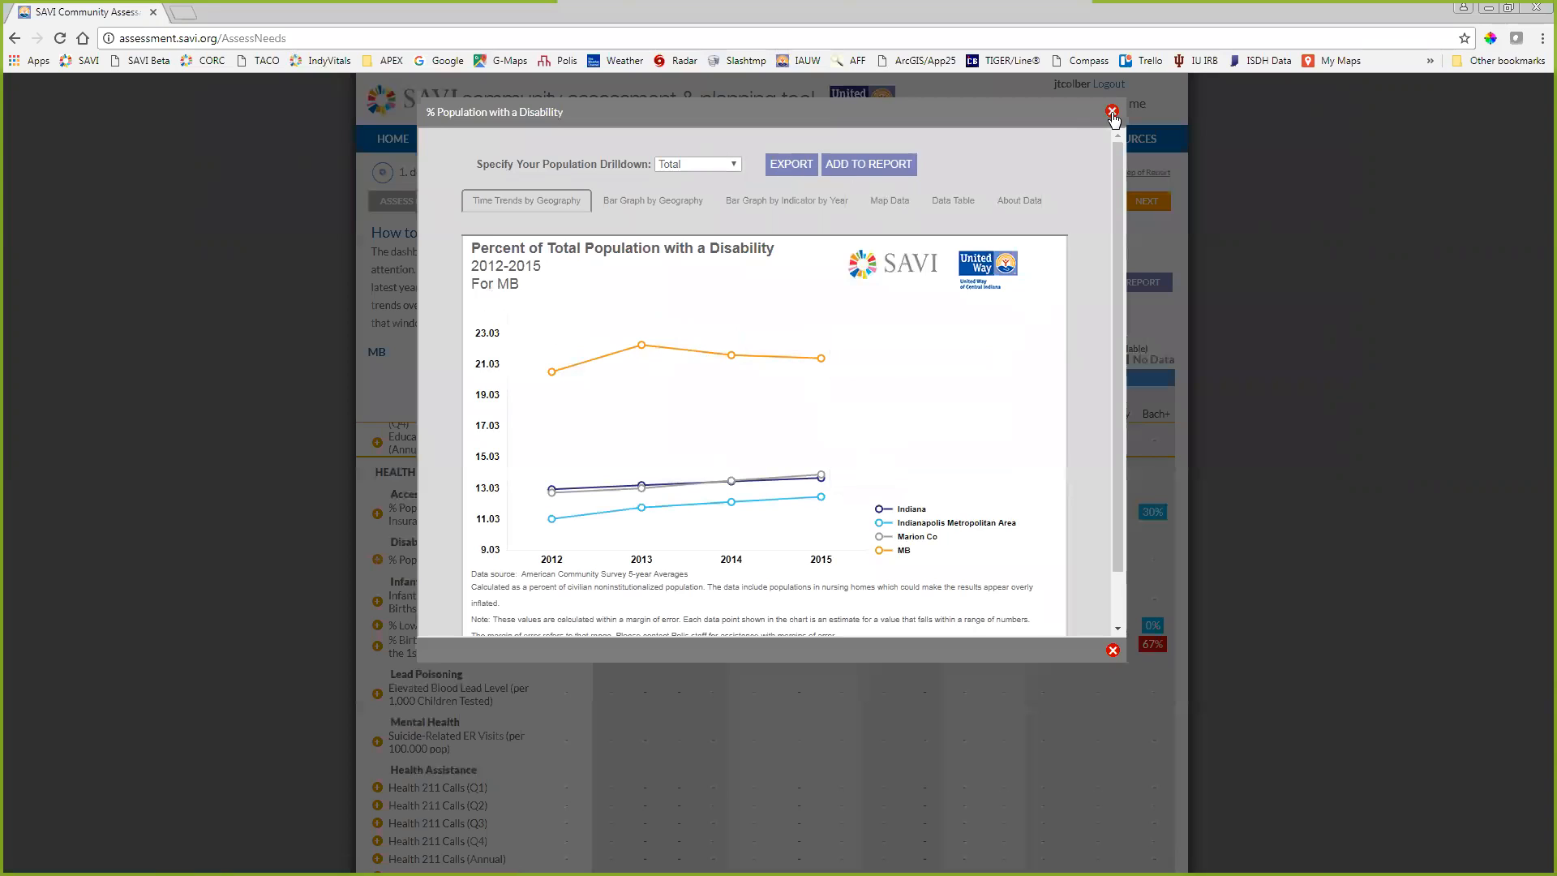
click(702, 164)
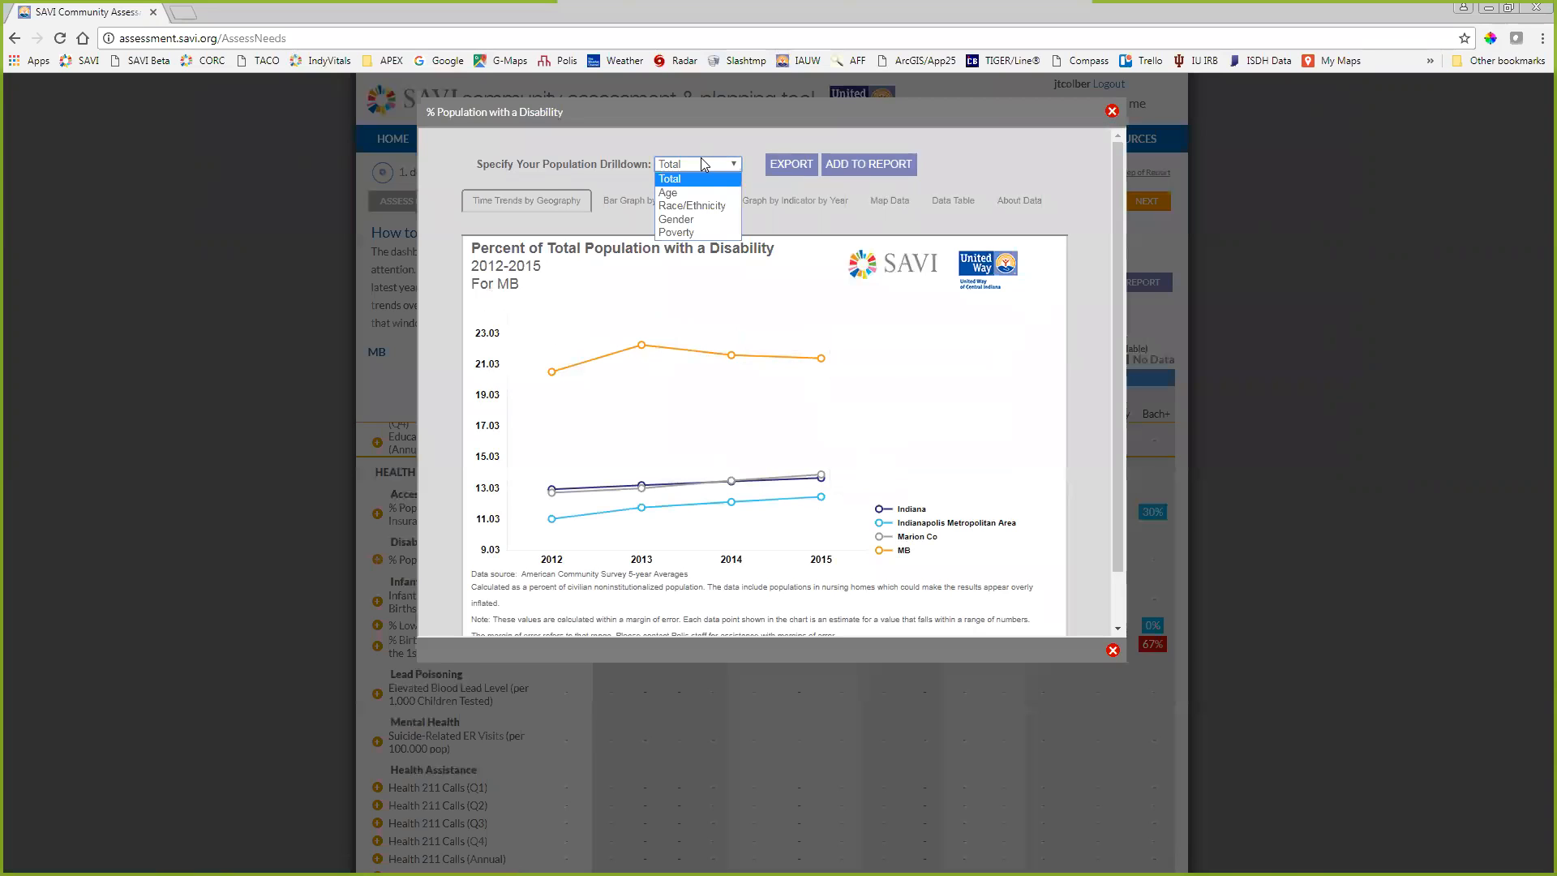
click(704, 194)
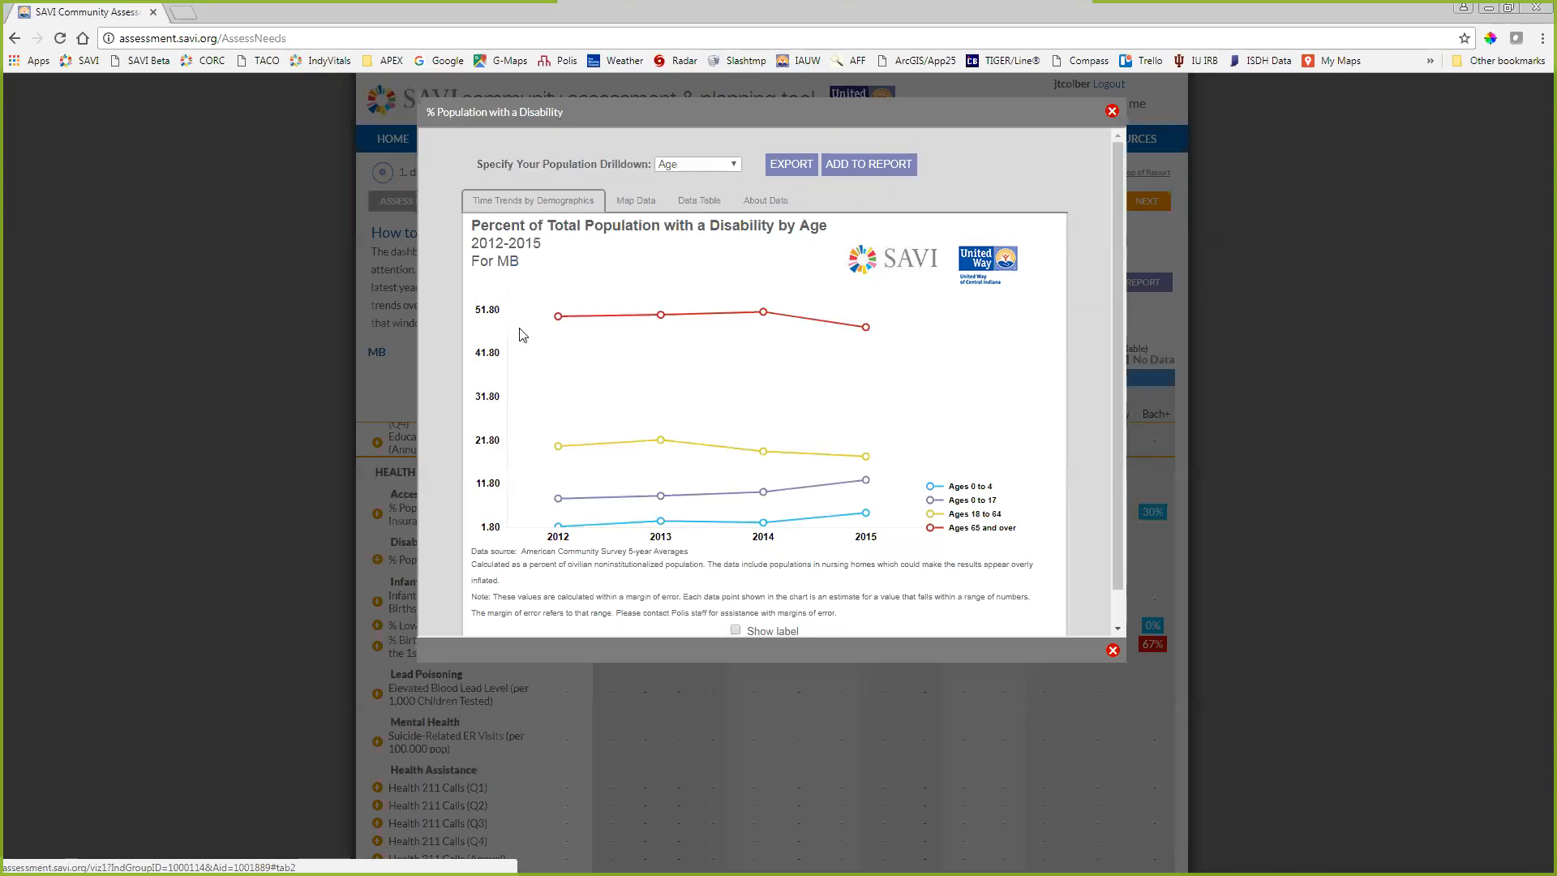
mouse_move(855, 327)
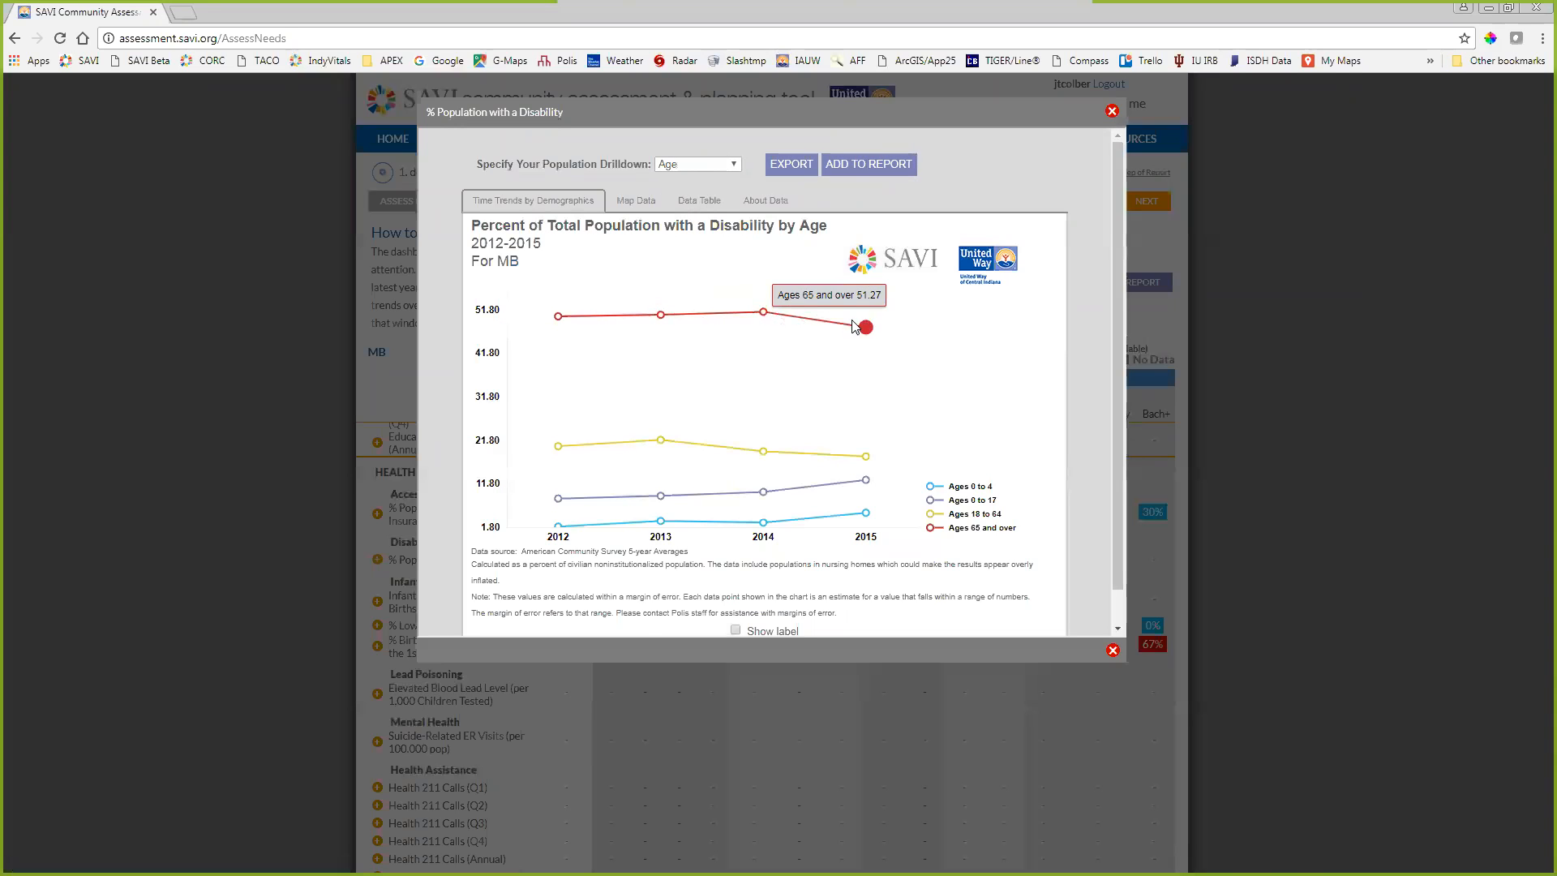
mouse_move(642, 452)
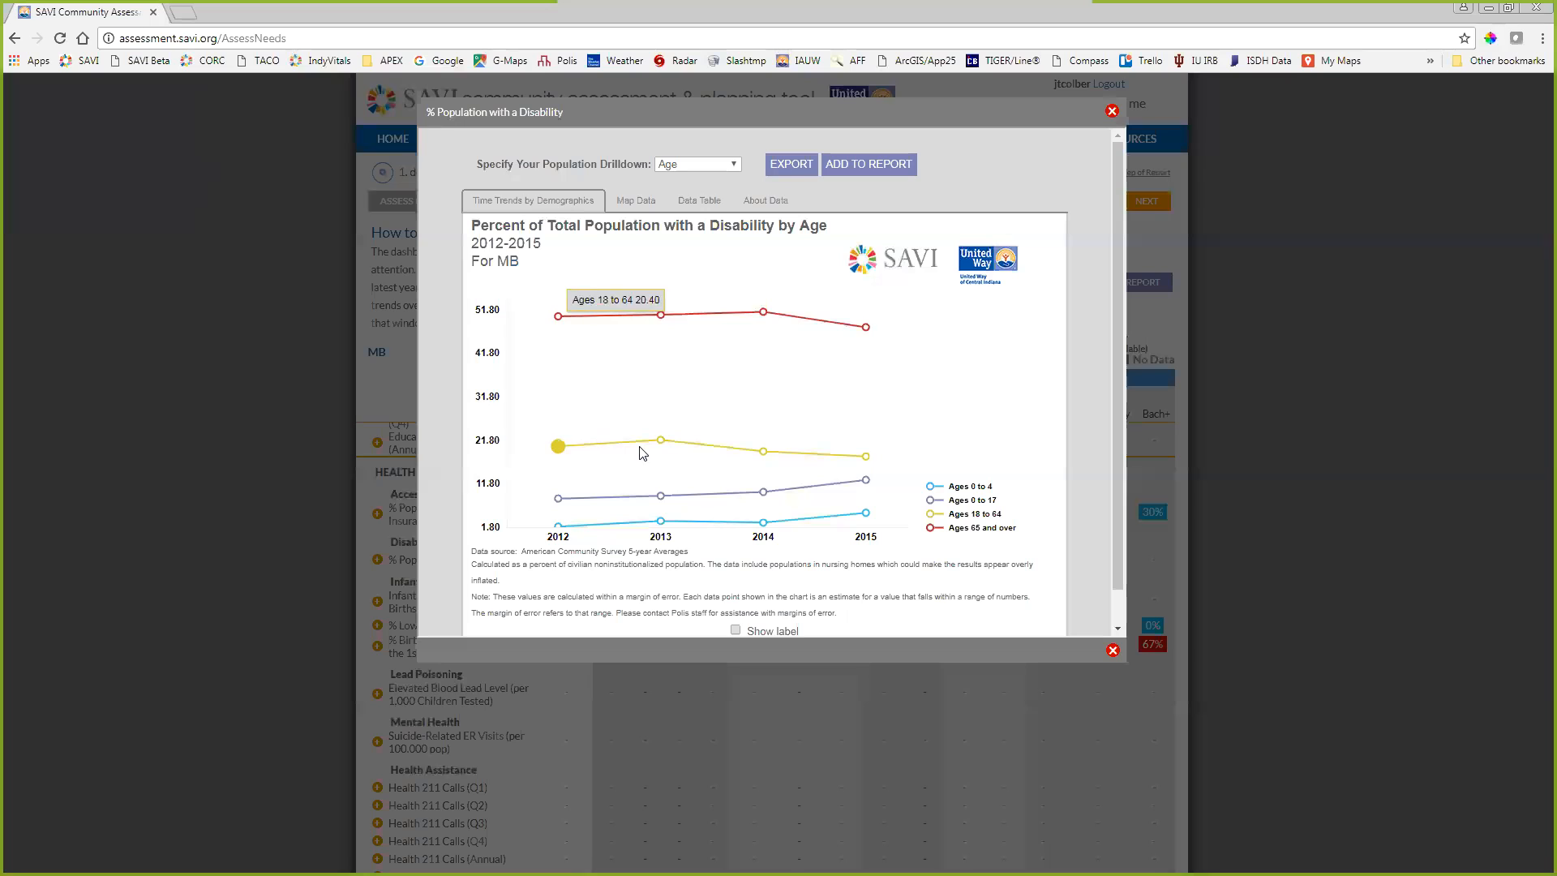
mouse_move(771, 508)
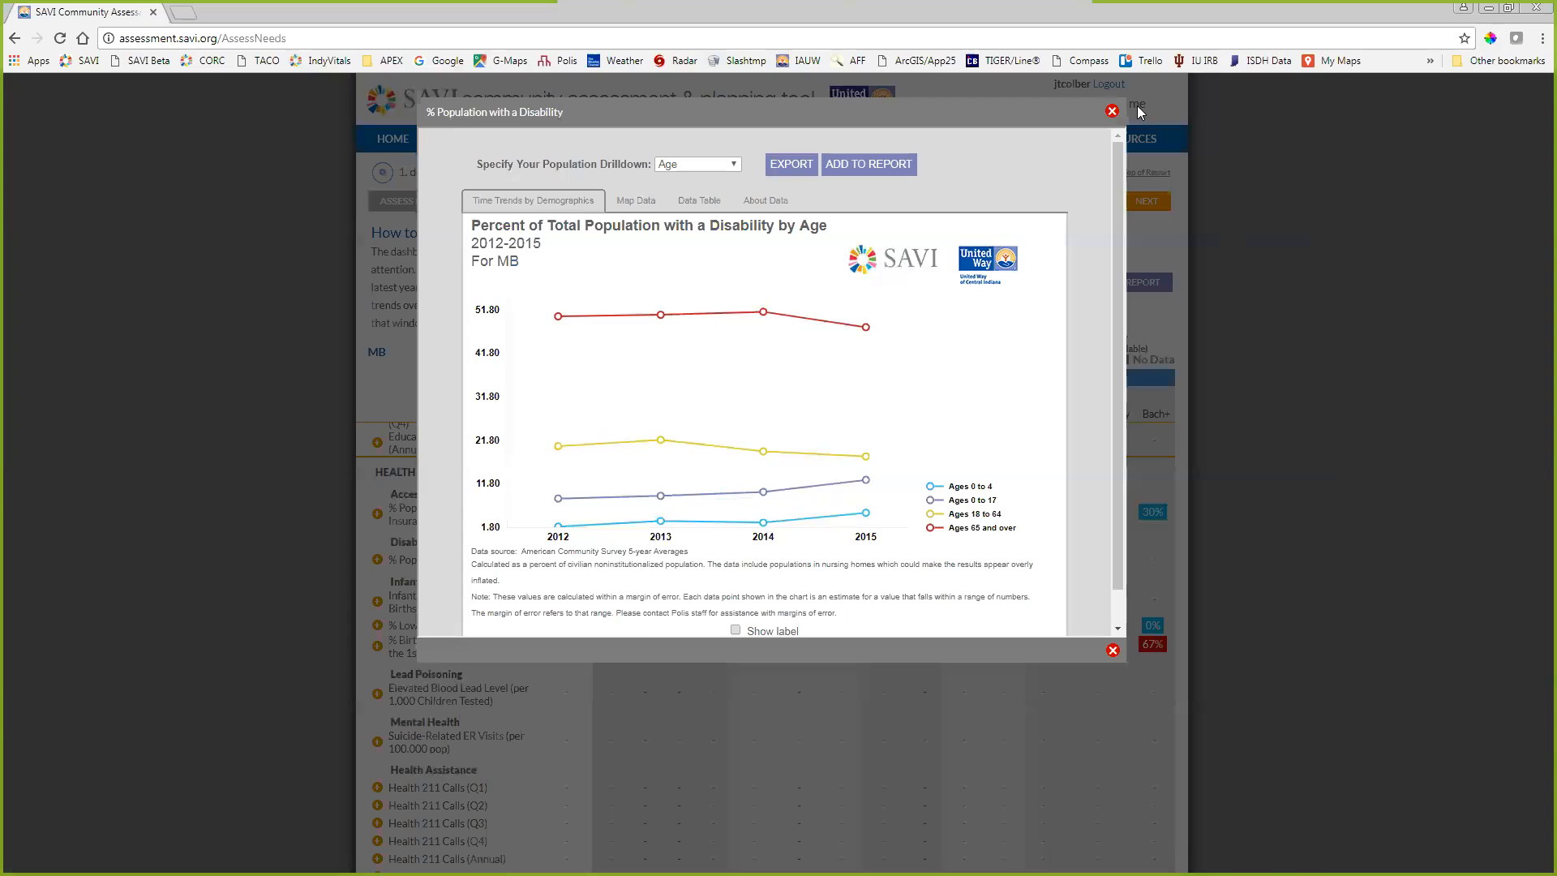
click(1112, 112)
- Show Food Pantries and Financial Assistance on the identify assets map, and view the details of the pantry on the community's northern boundary
click(673, 174)
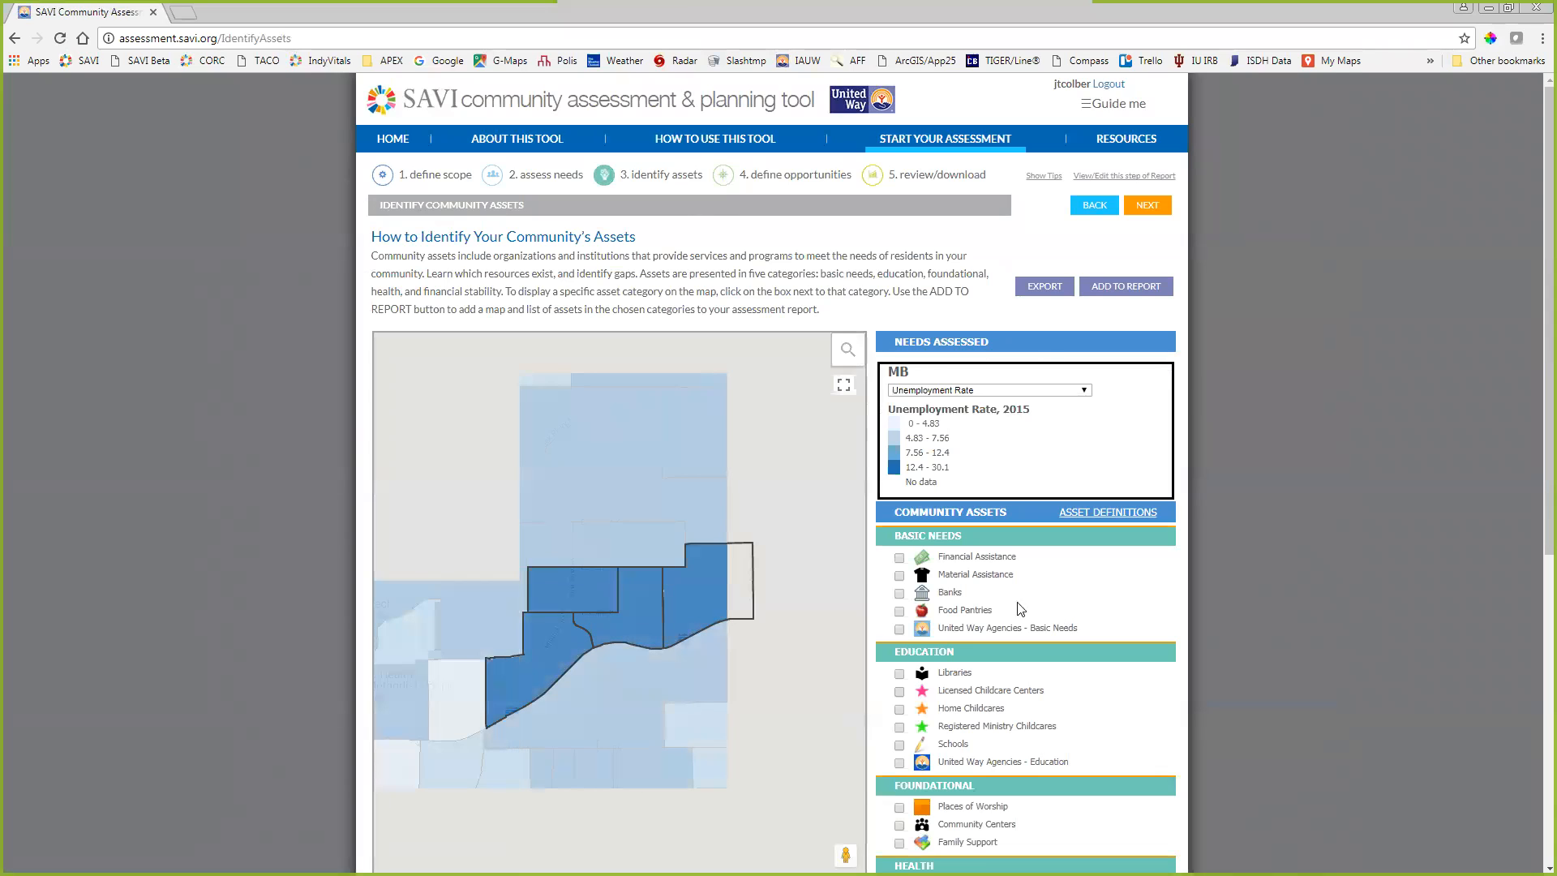
click(898, 610)
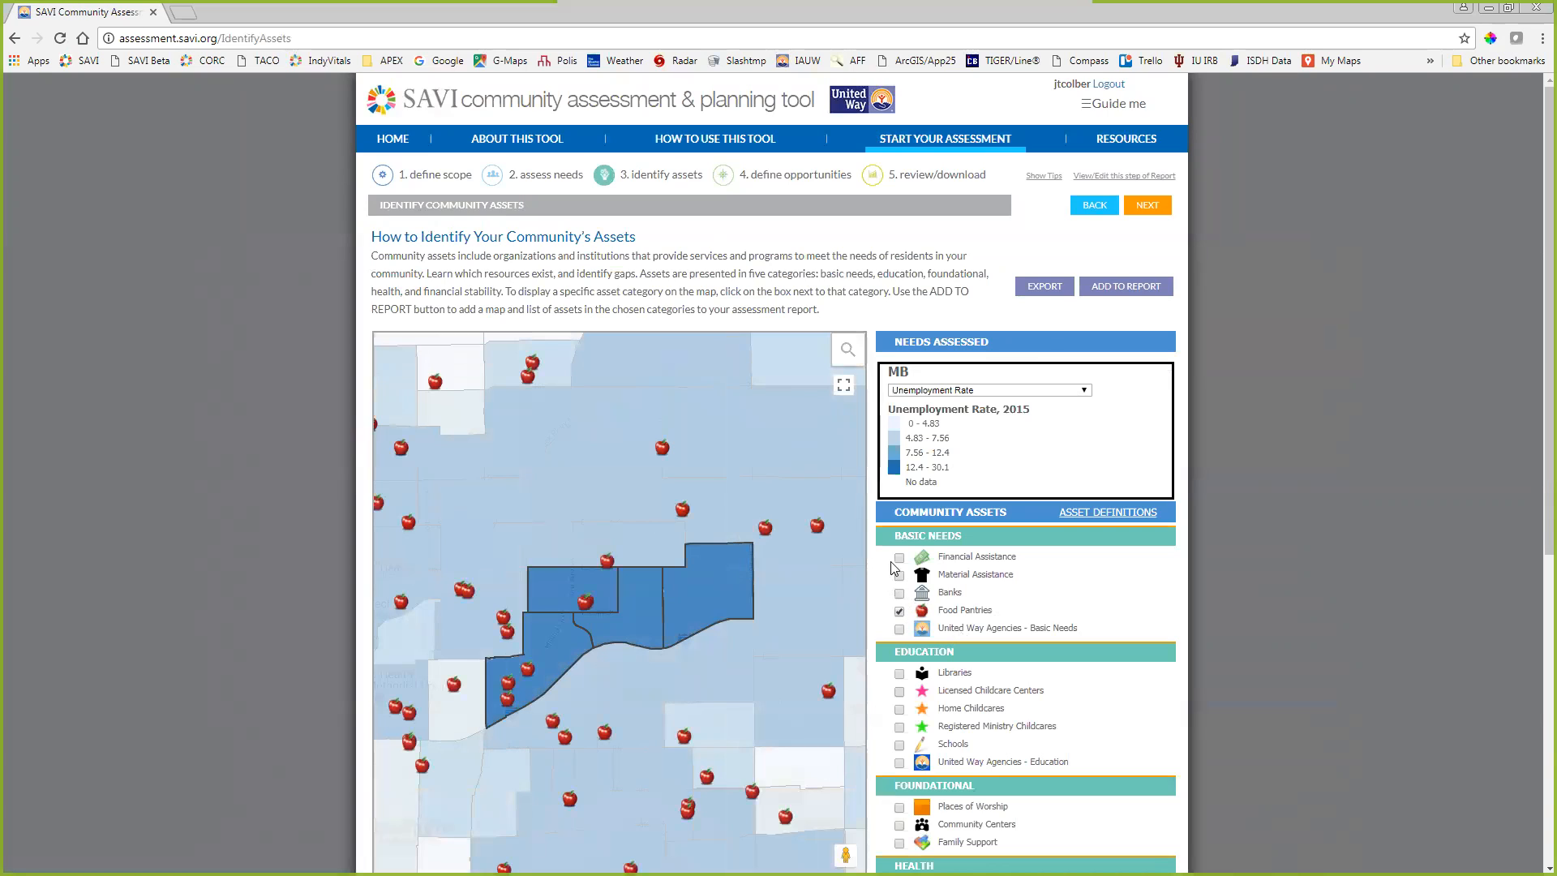
click(900, 559)
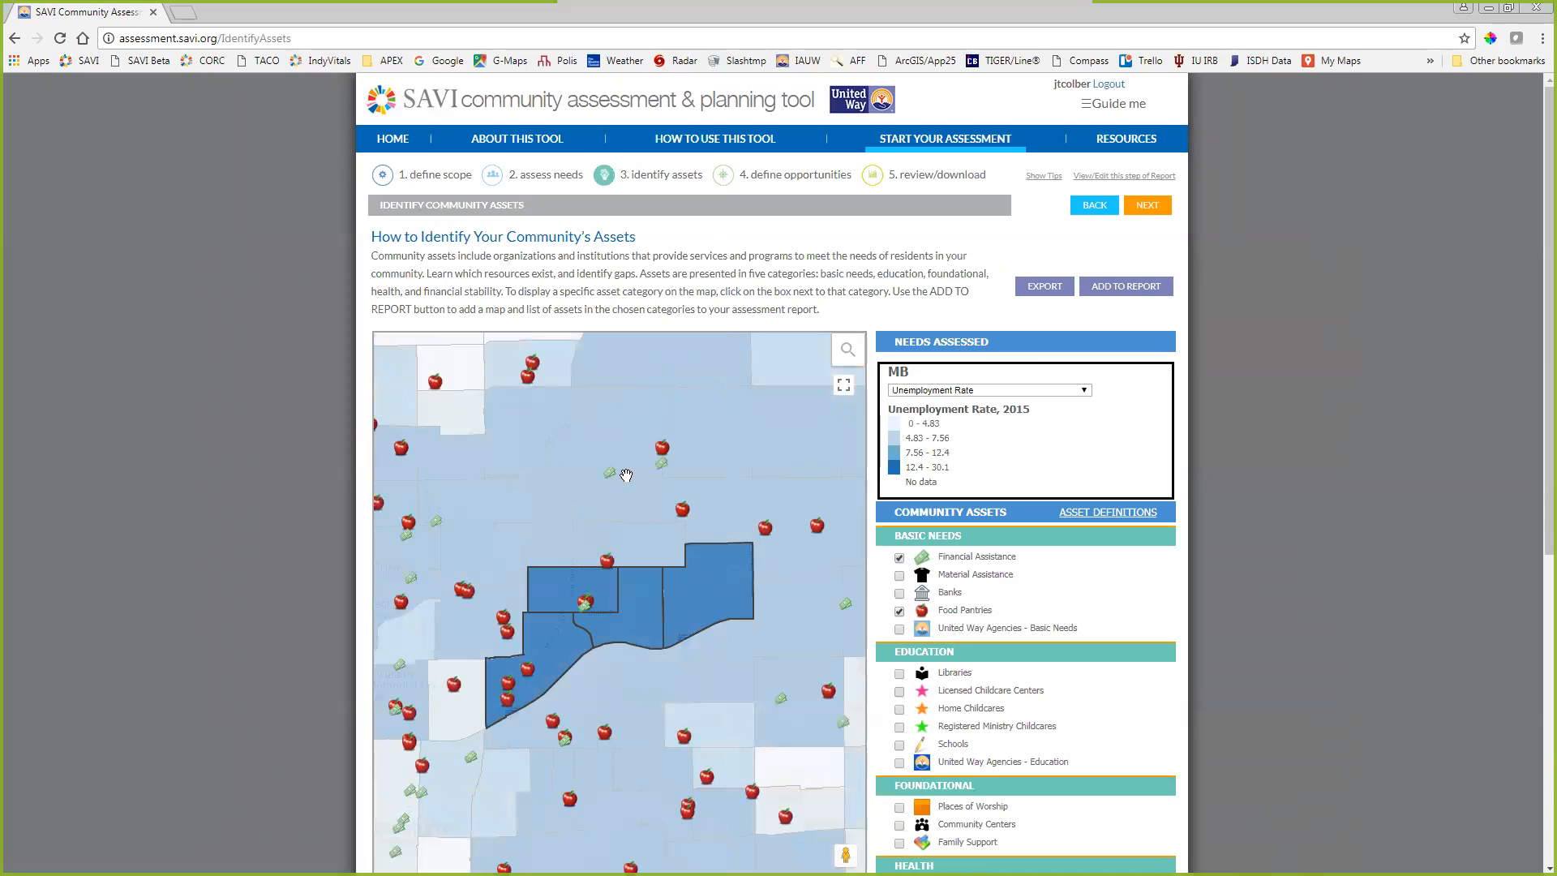
click(609, 563)
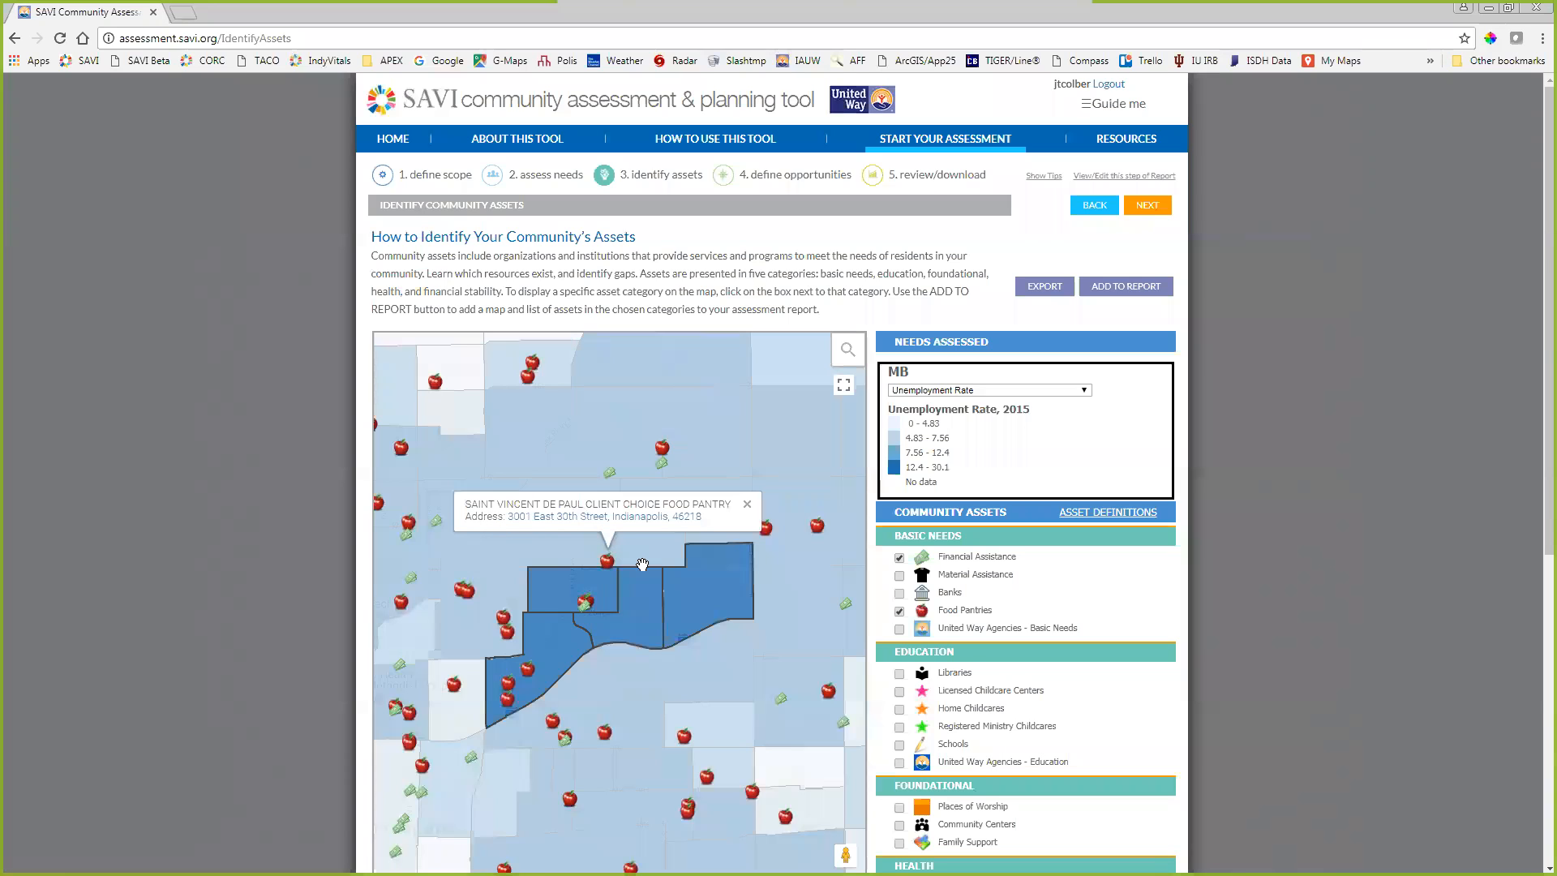
click(746, 506)
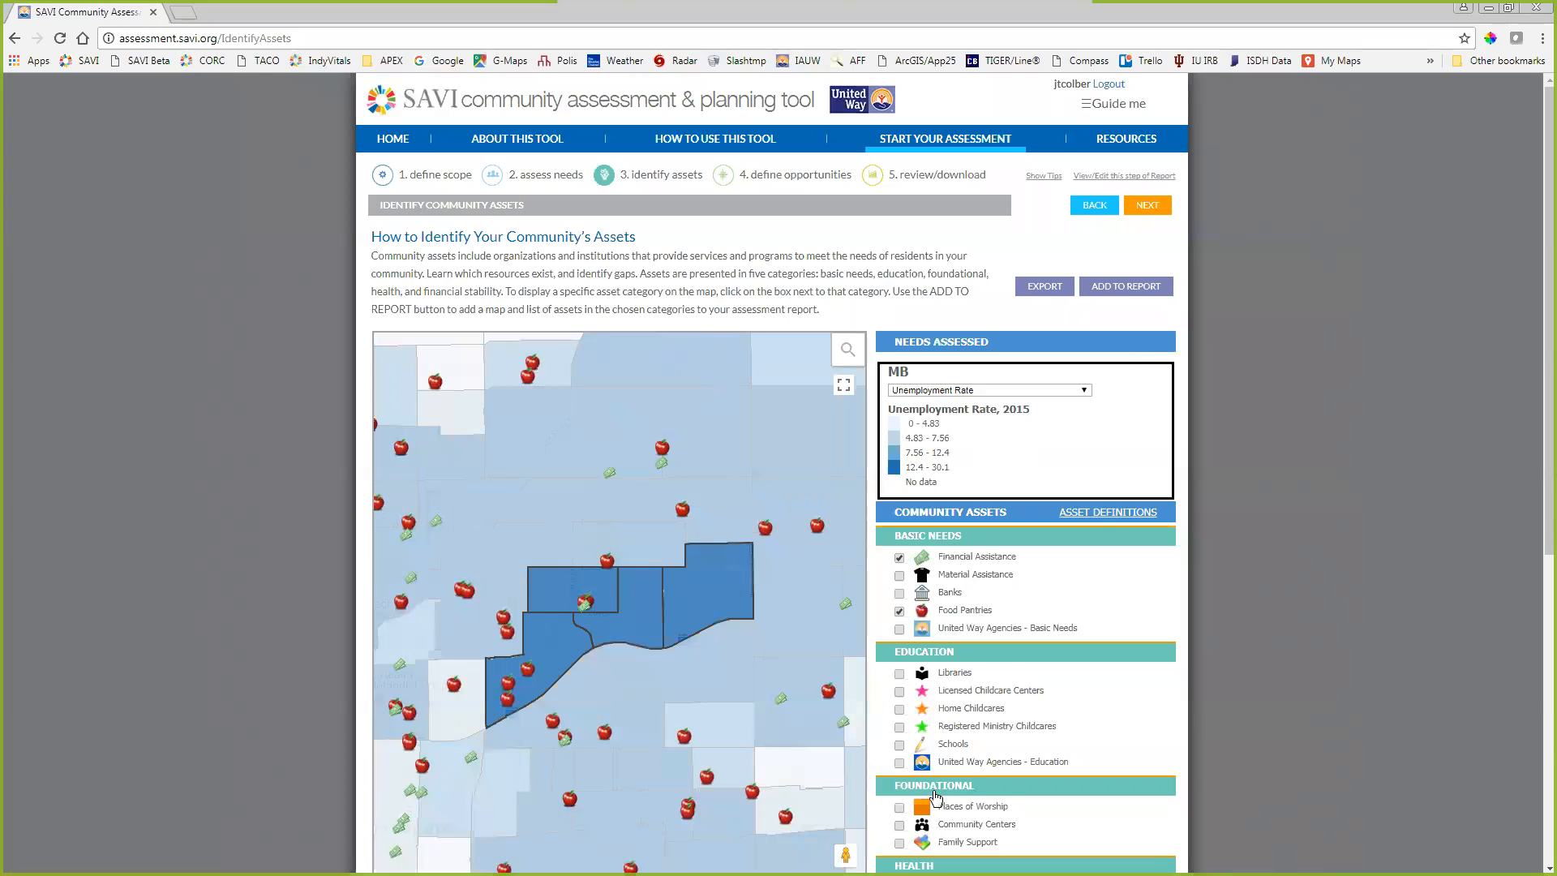
- Go to the define opportunities stage and review its guiding questions and the saved asset map
click(792, 179)
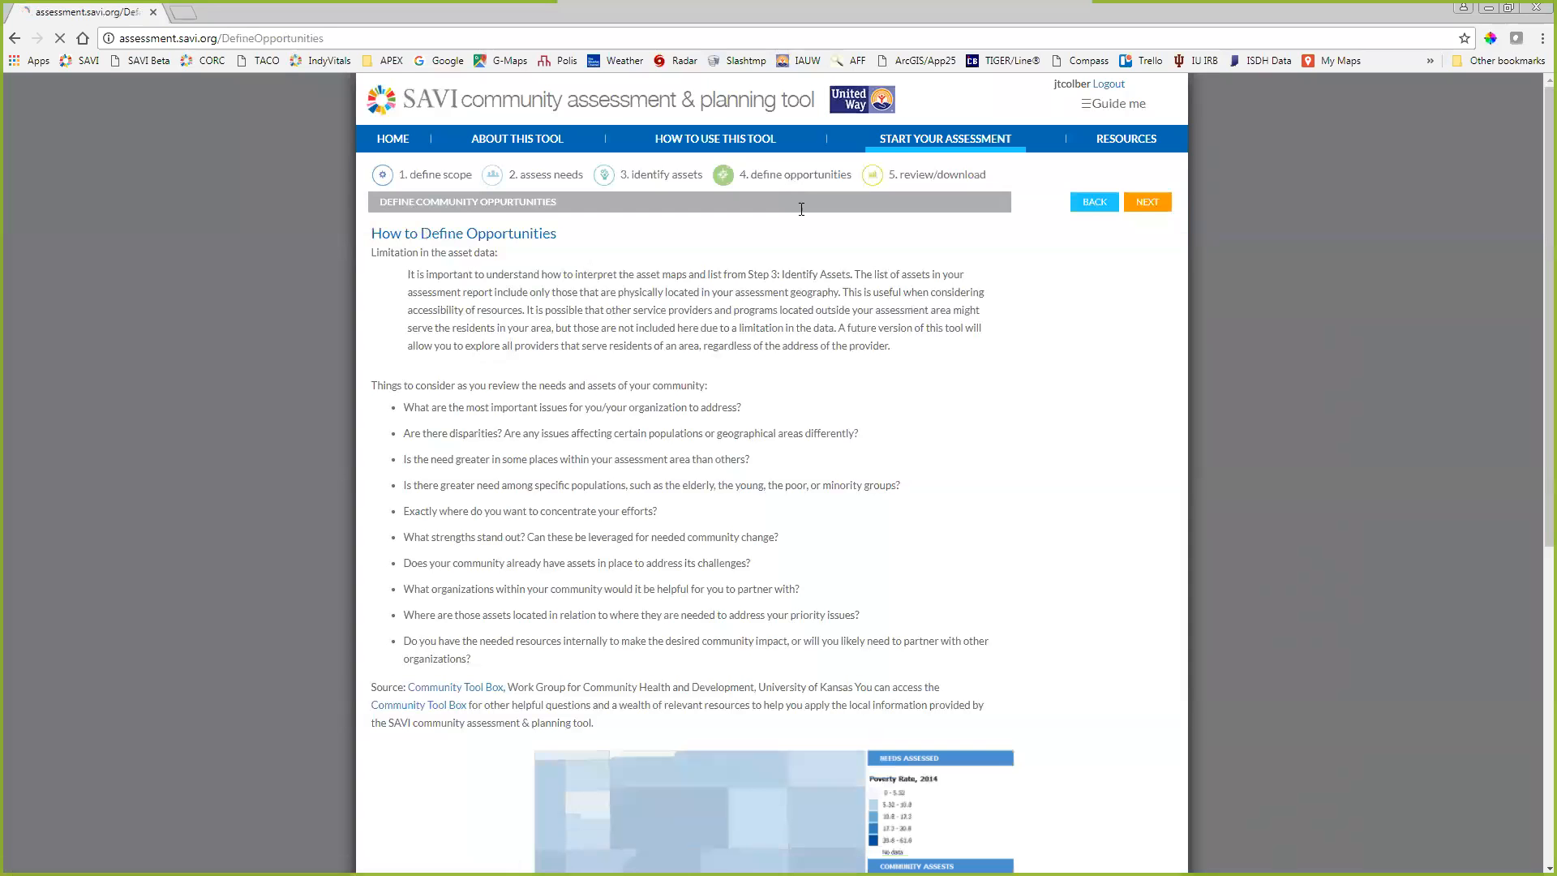
scroll(780, 568, down, 4)
scroll(780, 569, up, 1)
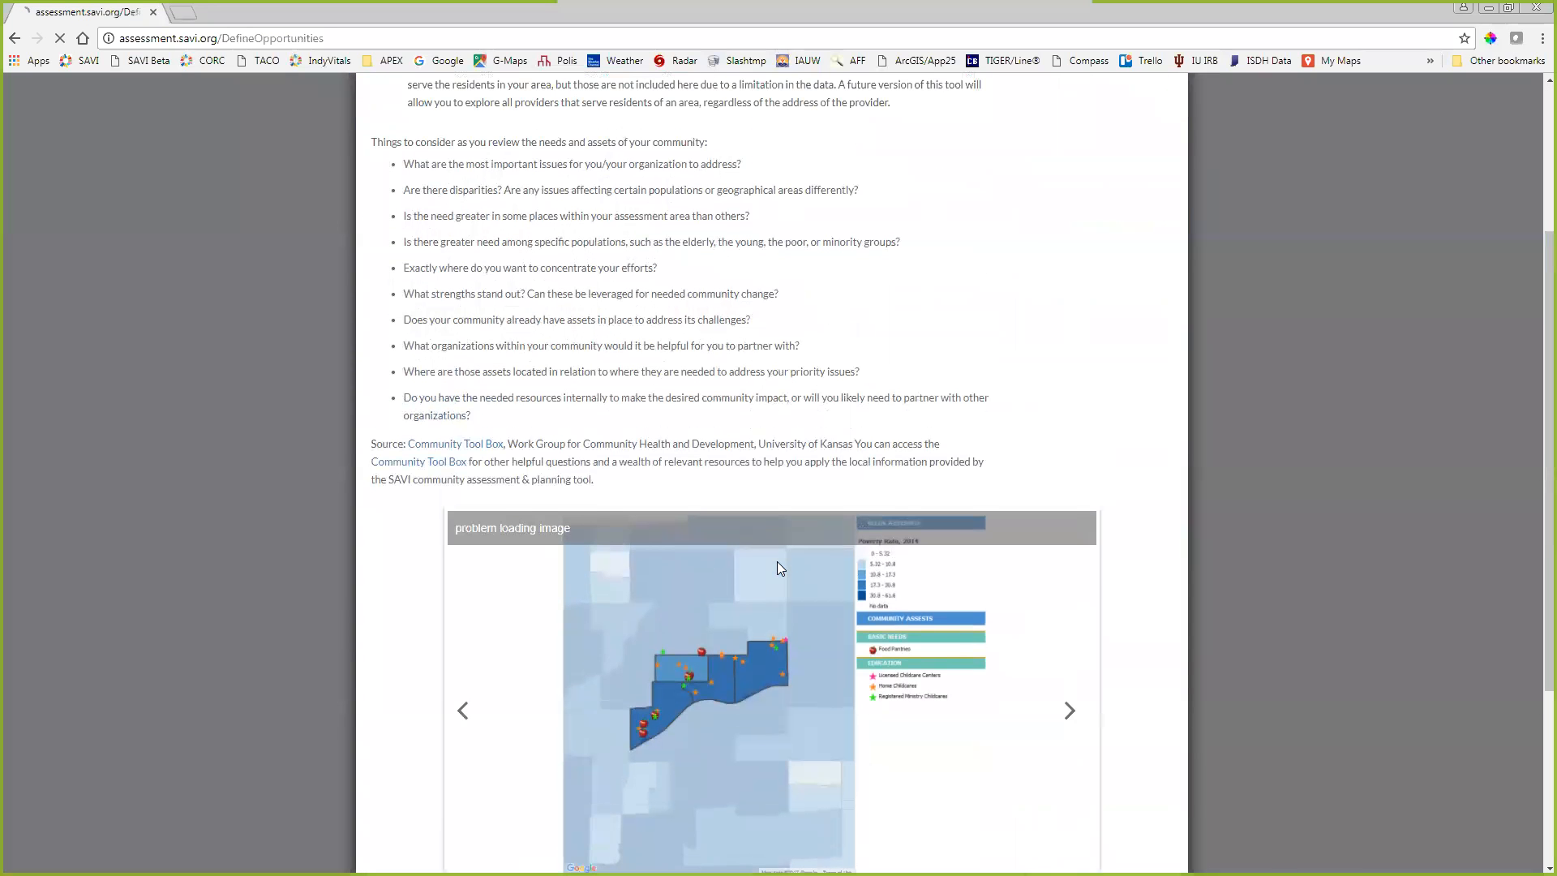
scroll(777, 562, up, 2)
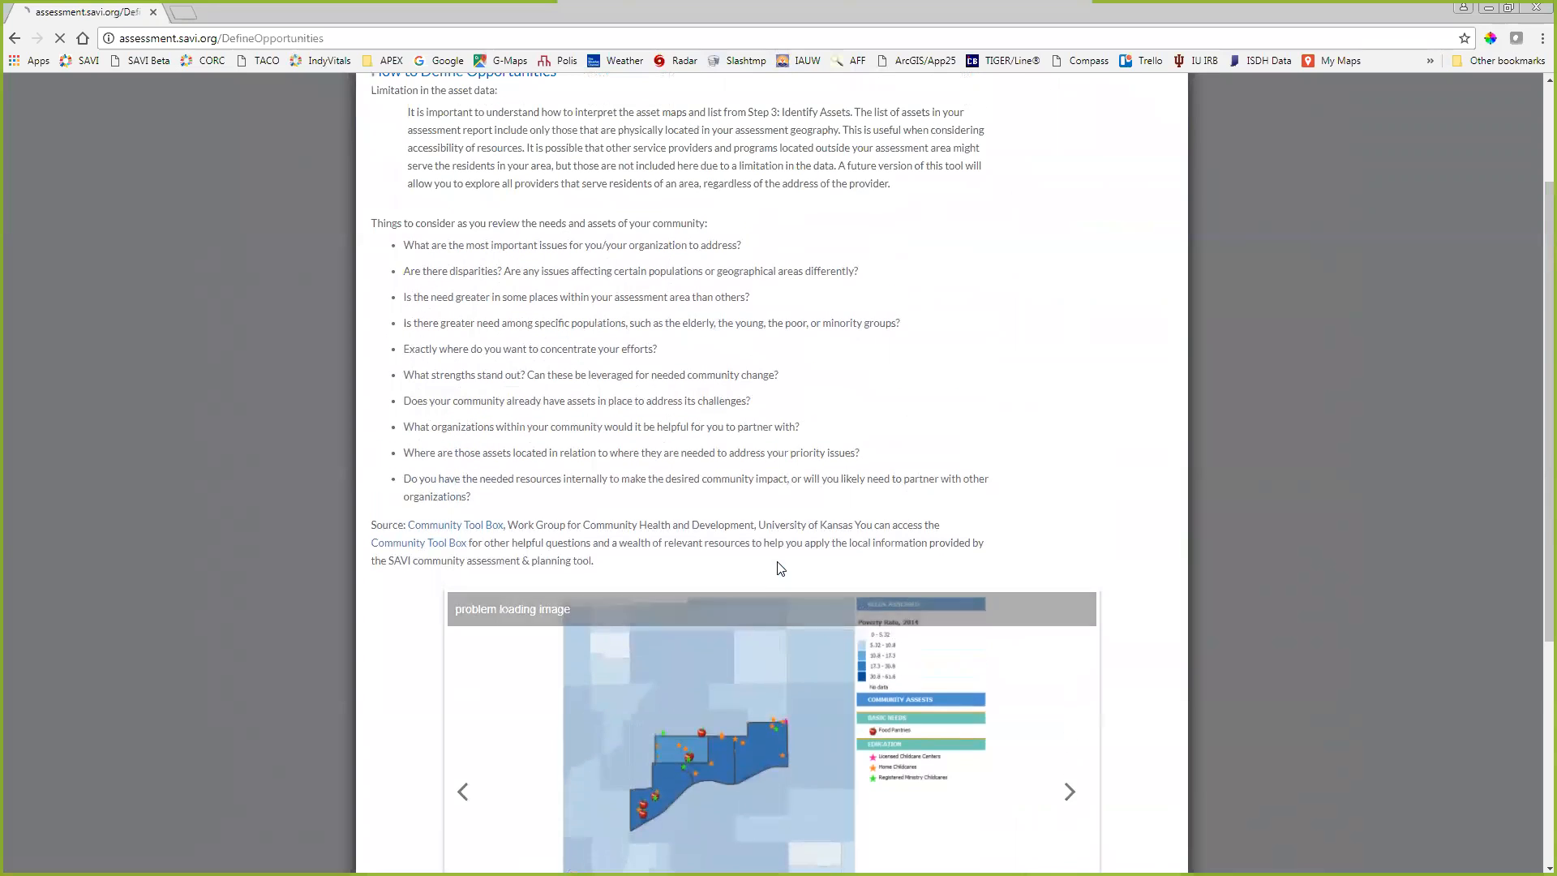
scroll(777, 568, up, 2)
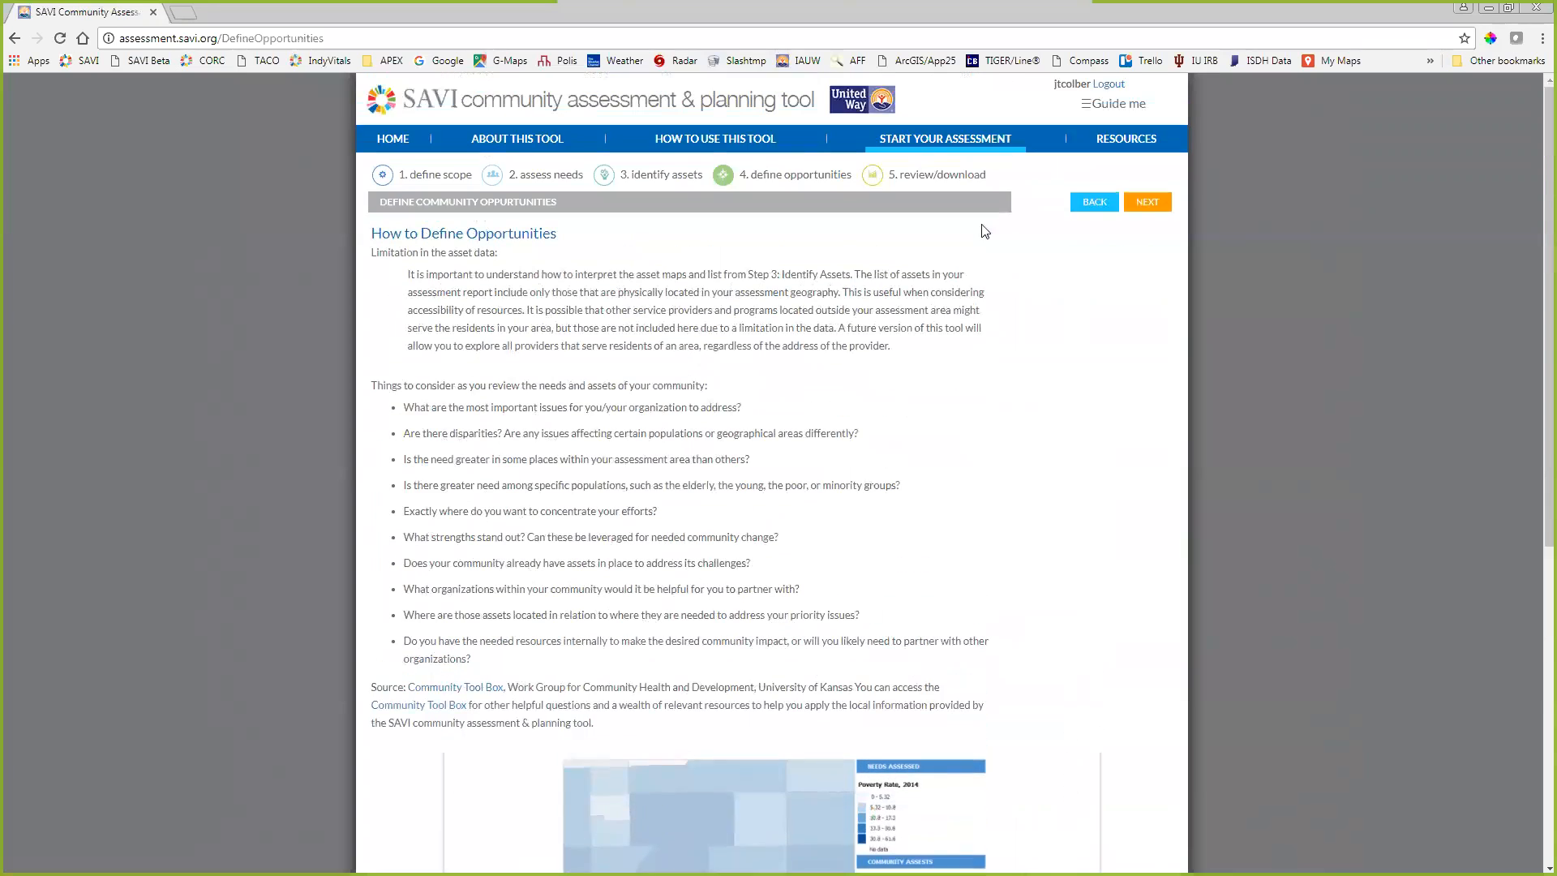
- Download the assessment report as an MS Word file, open MB_Assessment.docx in Word and enable editing
click(931, 180)
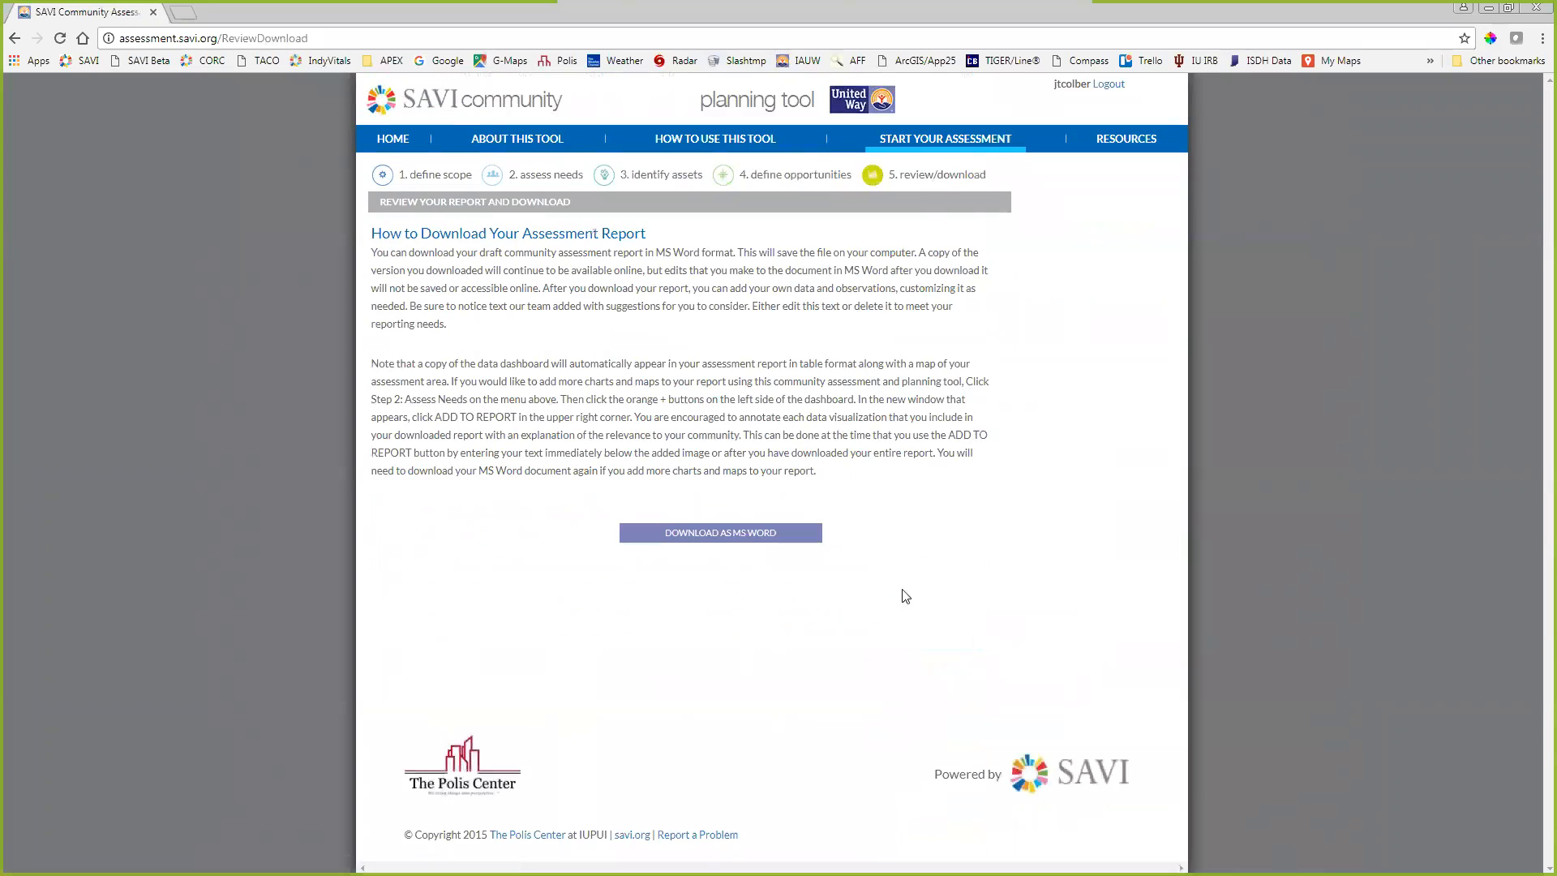
click(748, 533)
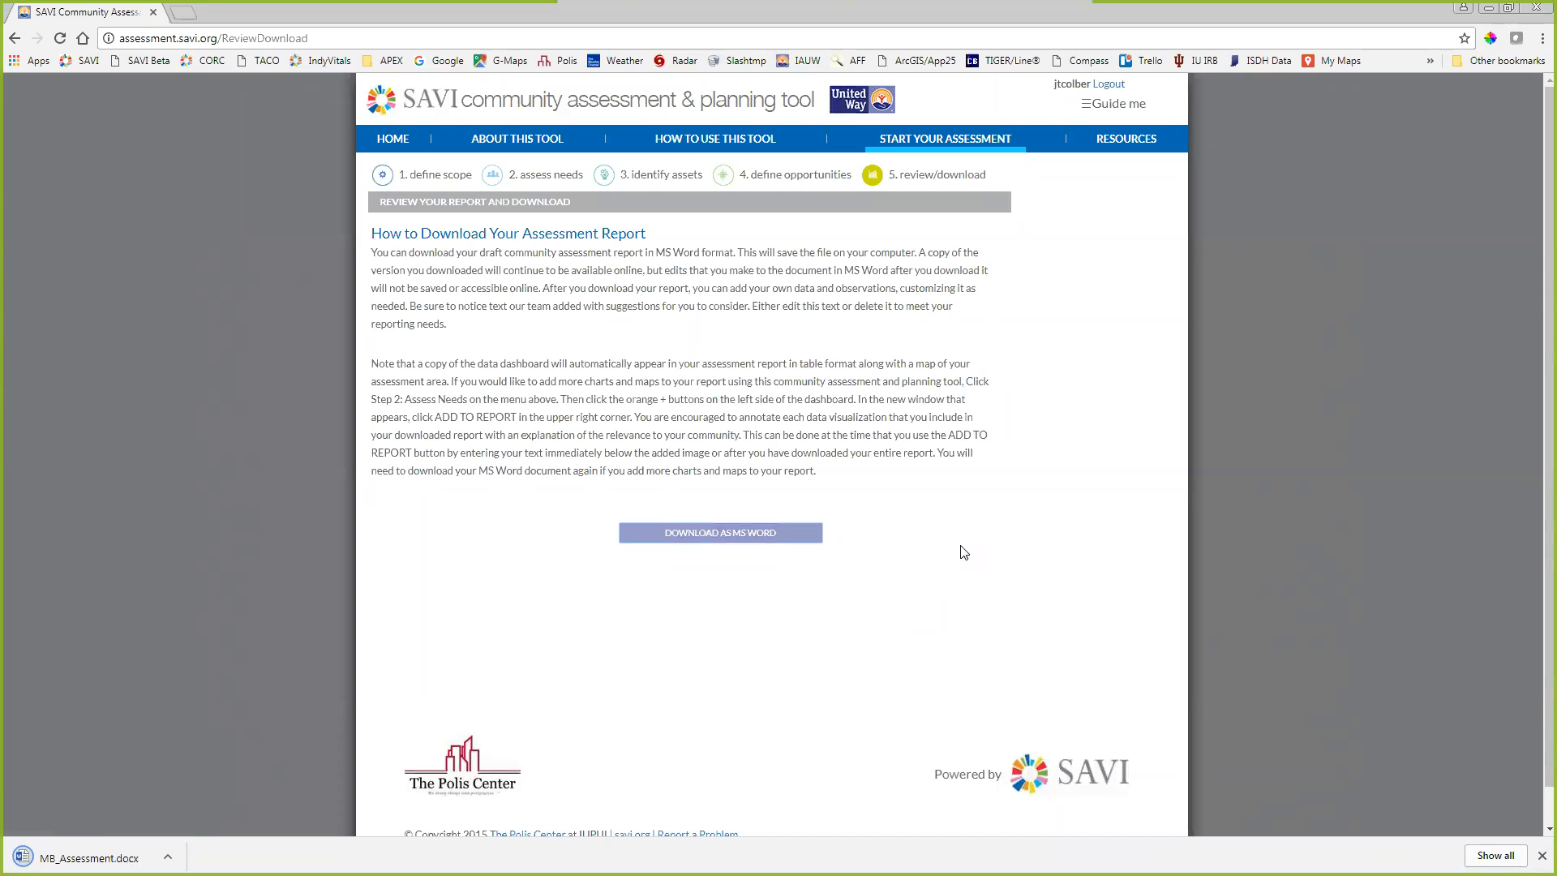
click(89, 857)
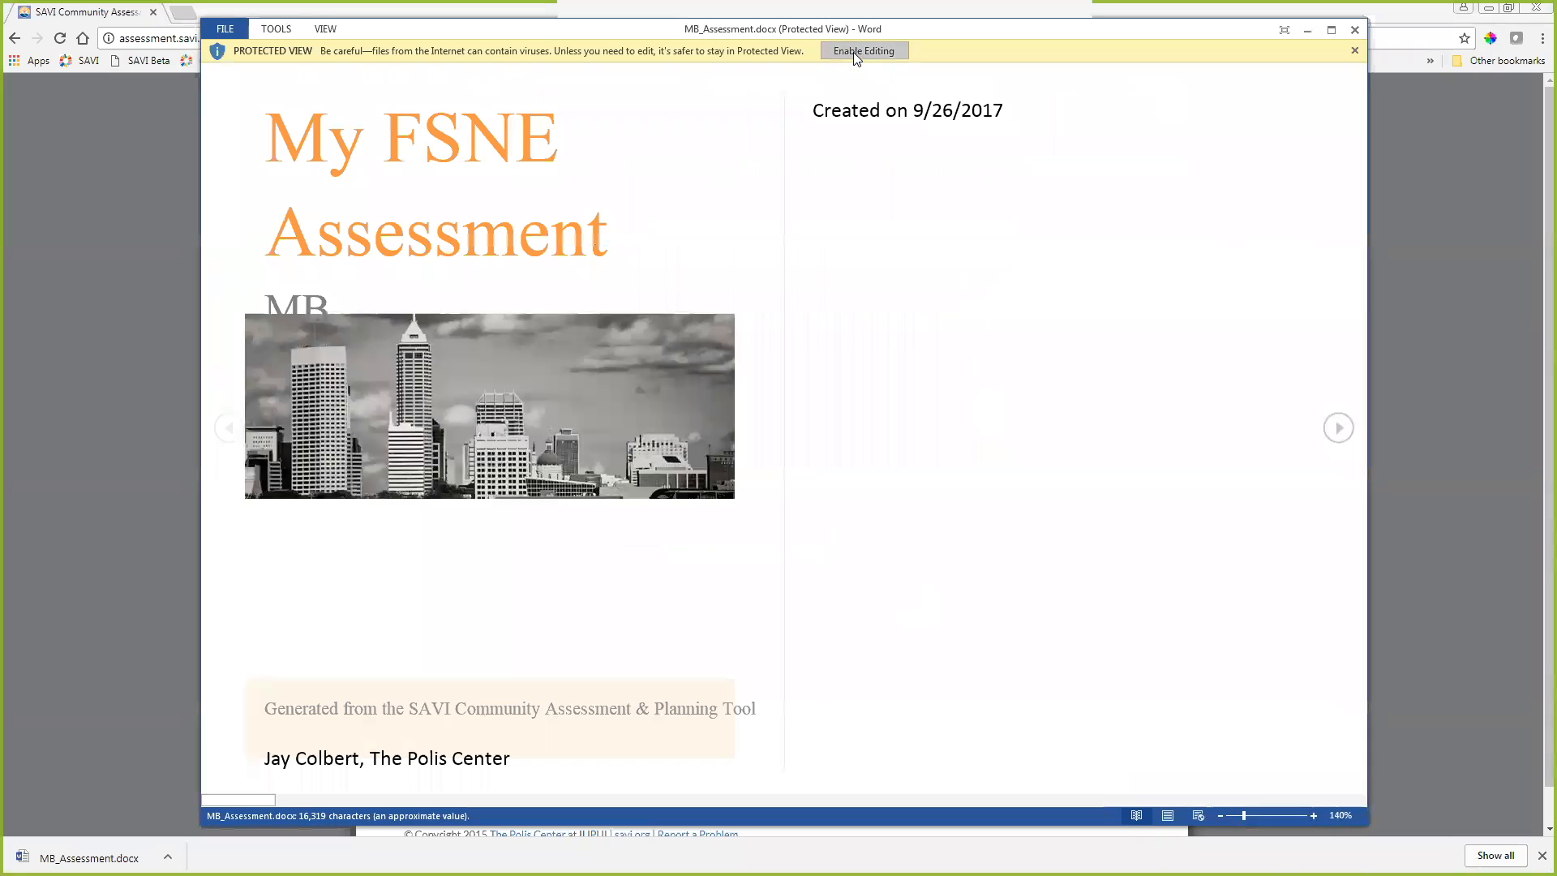
click(853, 52)
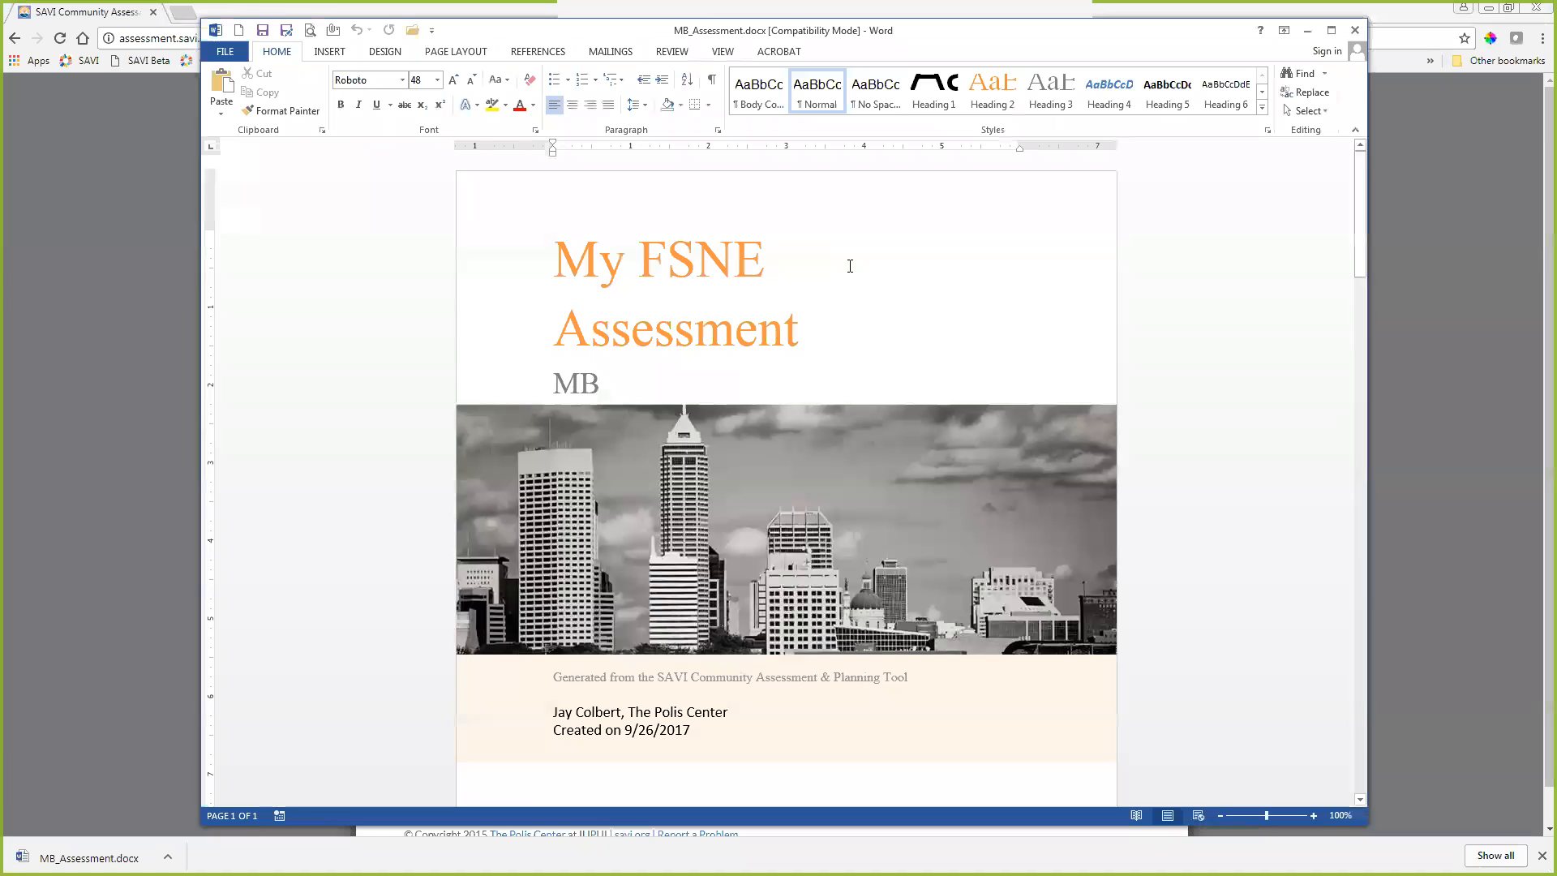
- Review the report from its cover through the Community Assets section and its tables of childcare centers and food pantries
drag(1358, 160, 1361, 304)
drag(536, 575, 860, 612)
drag(1359, 311, 1349, 623)
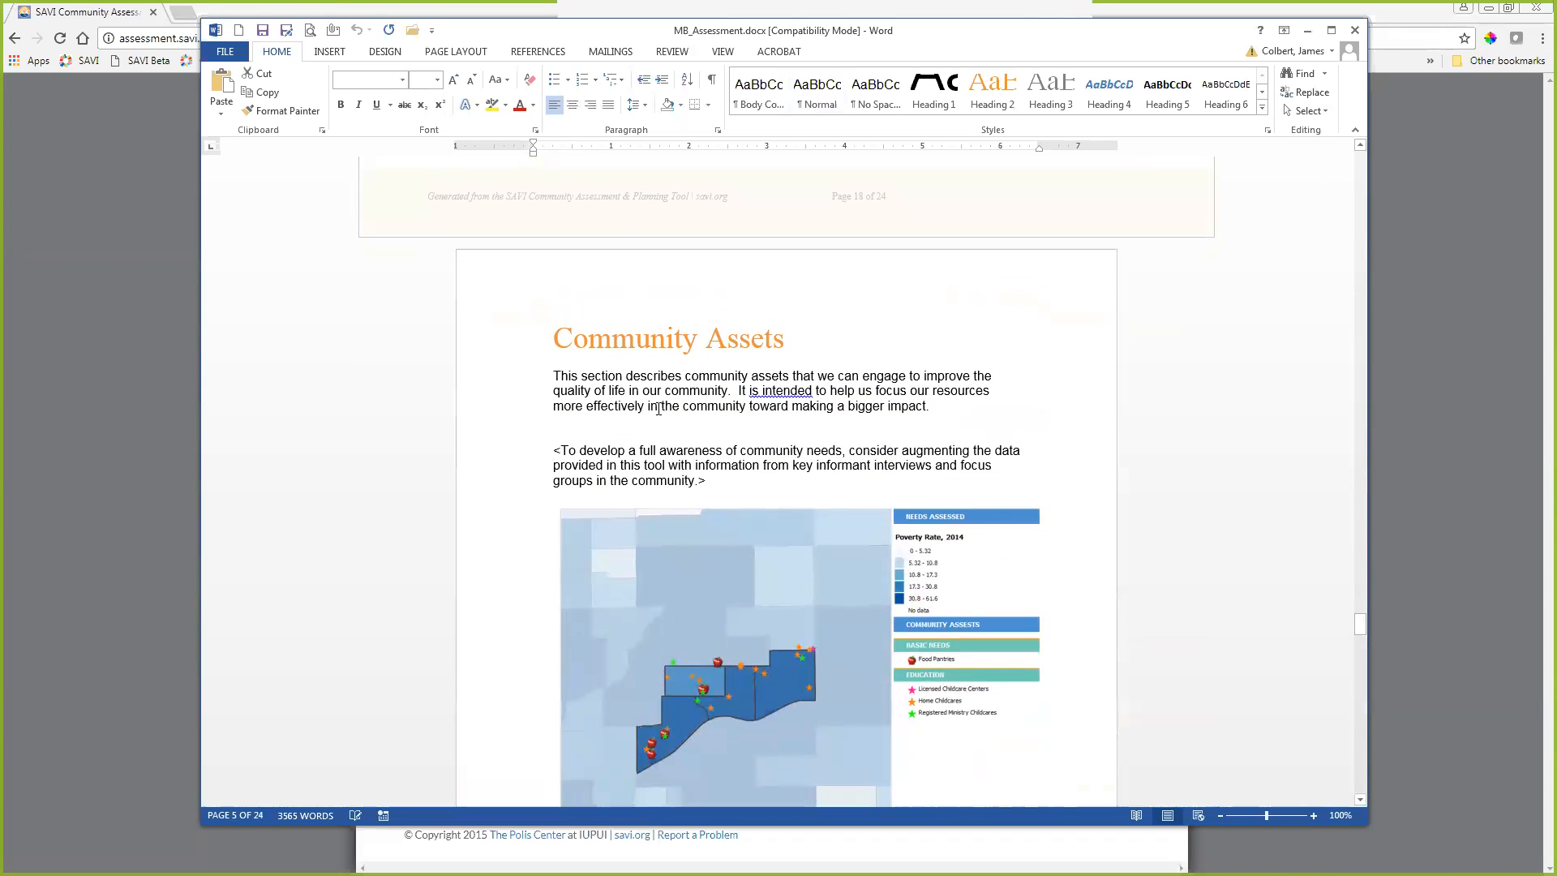
drag(1360, 624, 1360, 661)
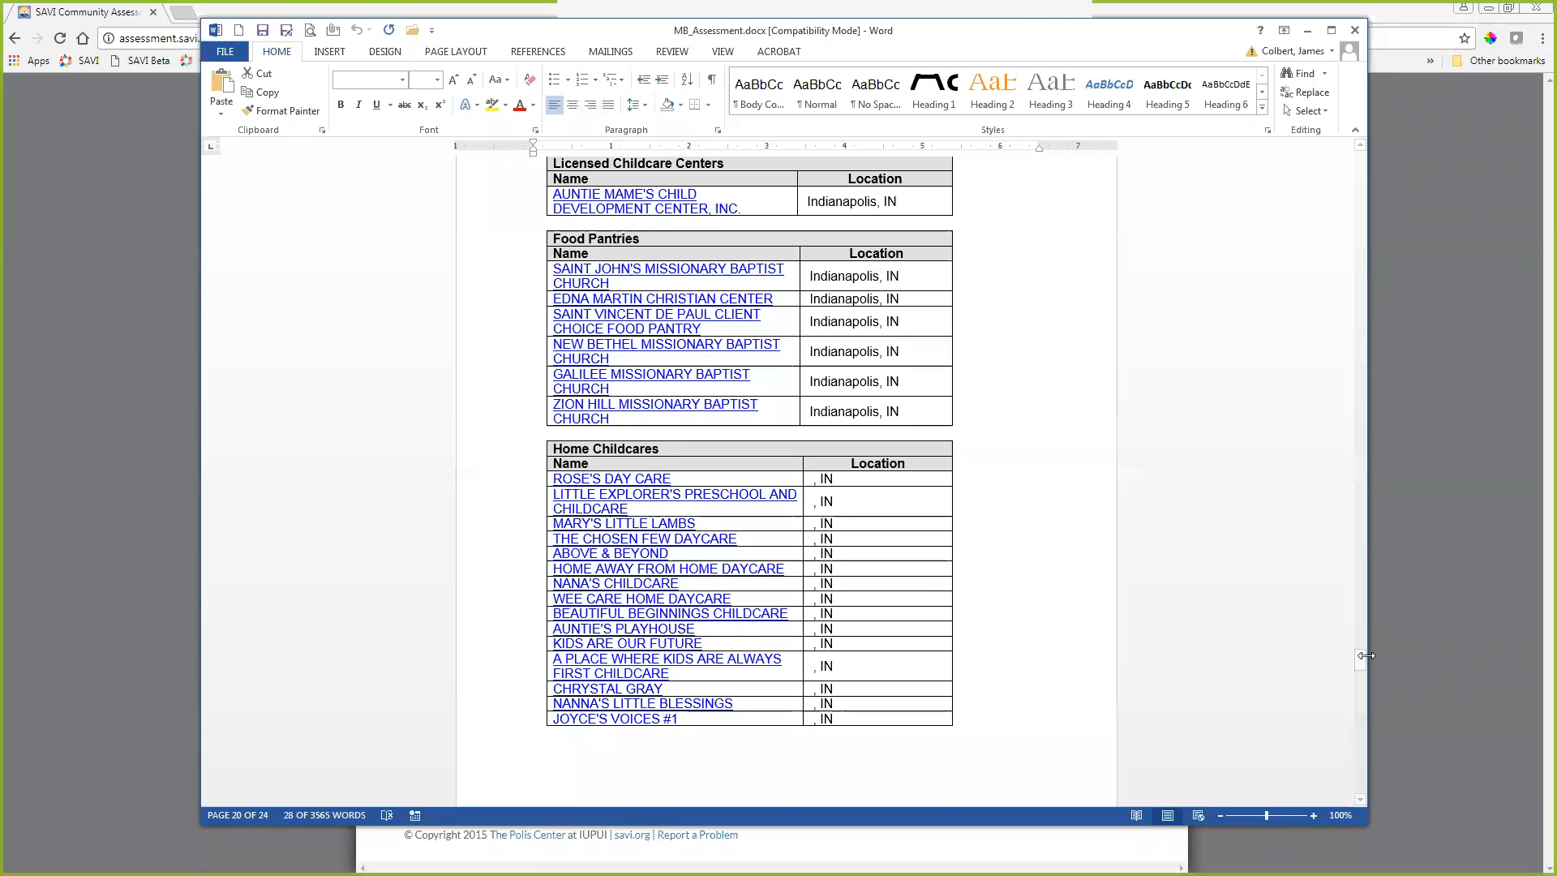
- Examine the Opportunities for Community Improvement placeholder text and the Data Sources table at the report's end, and leave Word
drag(1365, 658, 1362, 776)
drag(1361, 776, 1361, 775)
drag(555, 386, 743, 410)
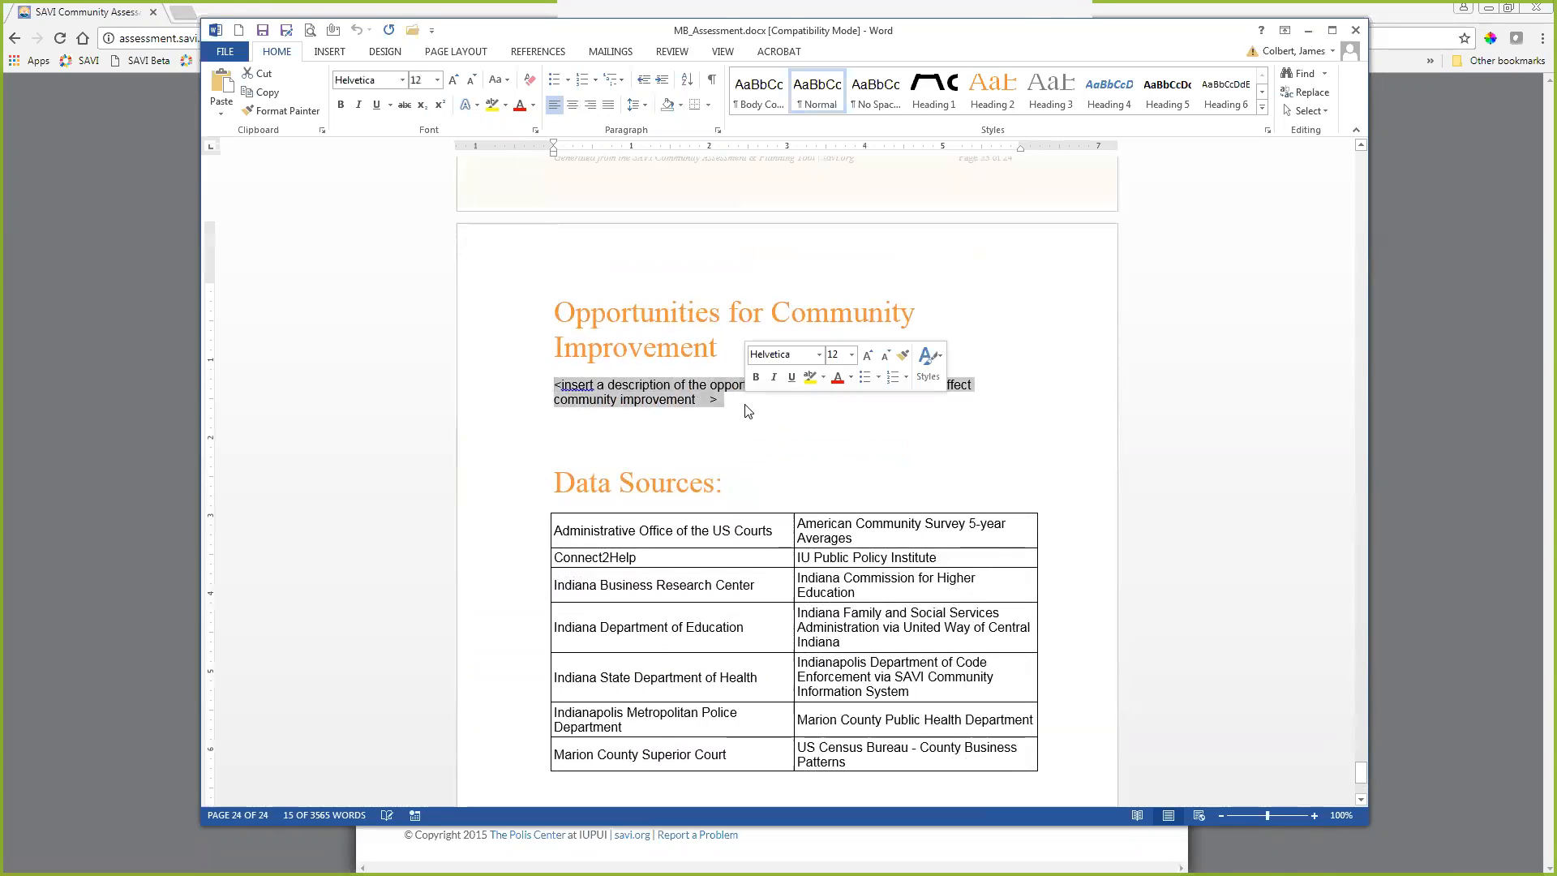
drag(1364, 772, 1365, 774)
drag(555, 455, 1001, 694)
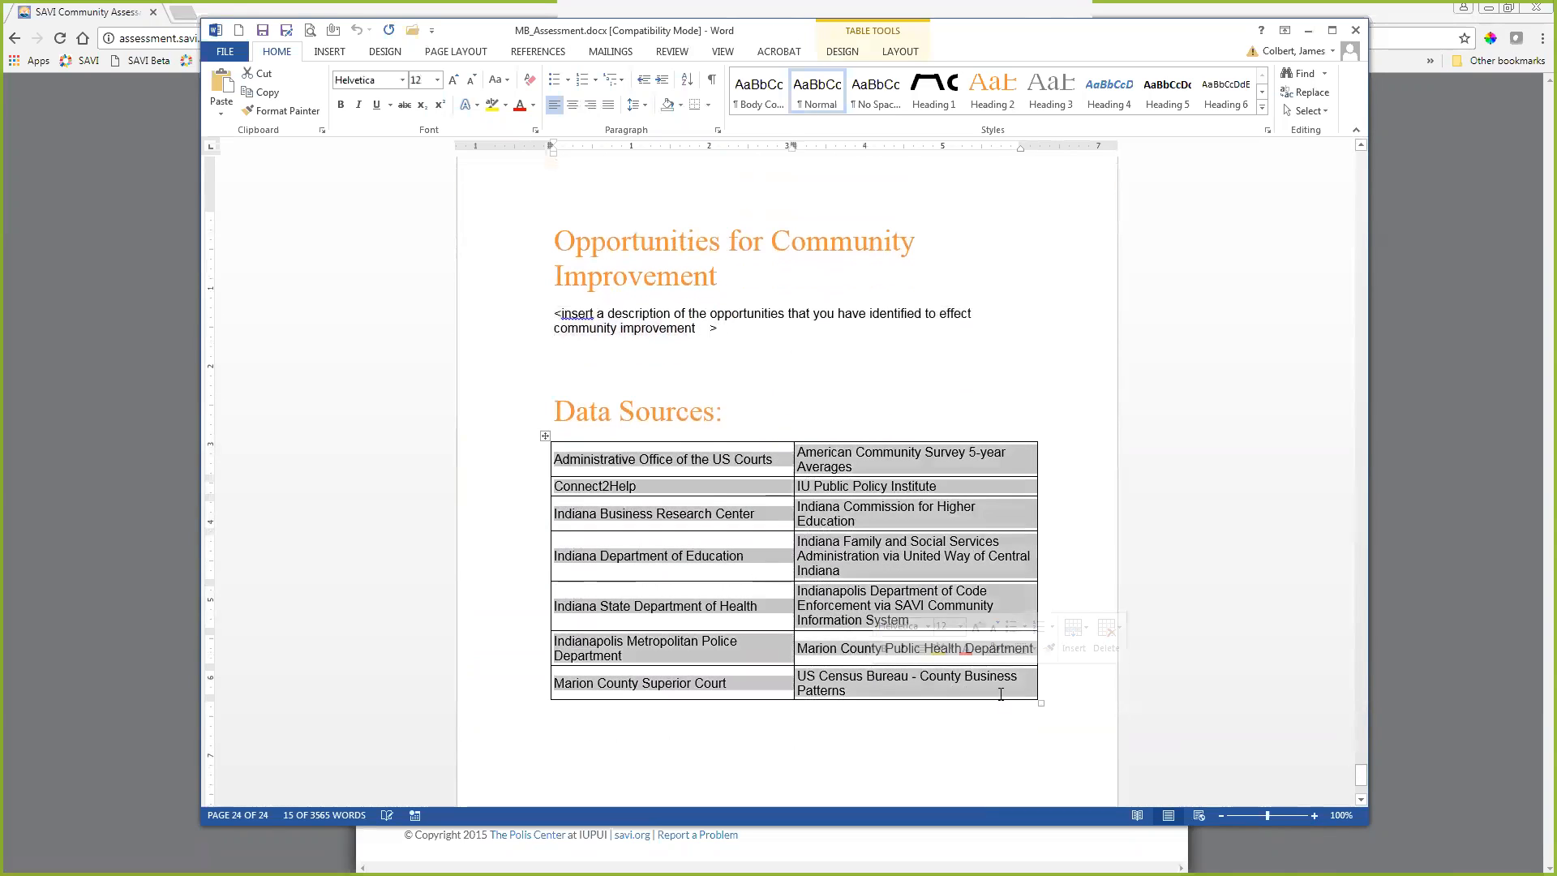
drag(1360, 781, 1360, 793)
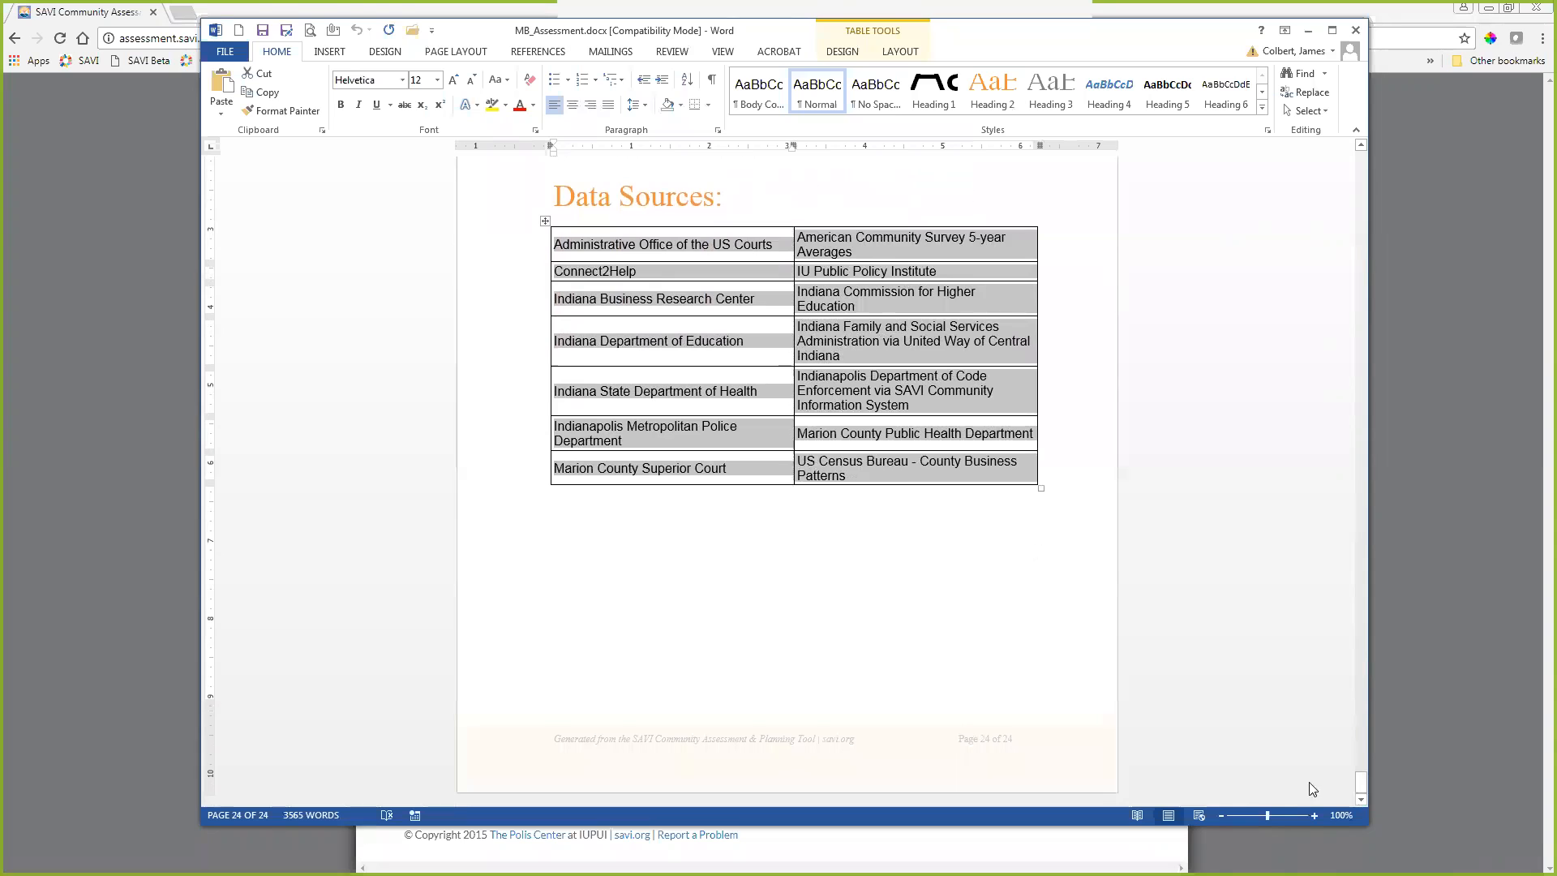
key(alt+Tab)
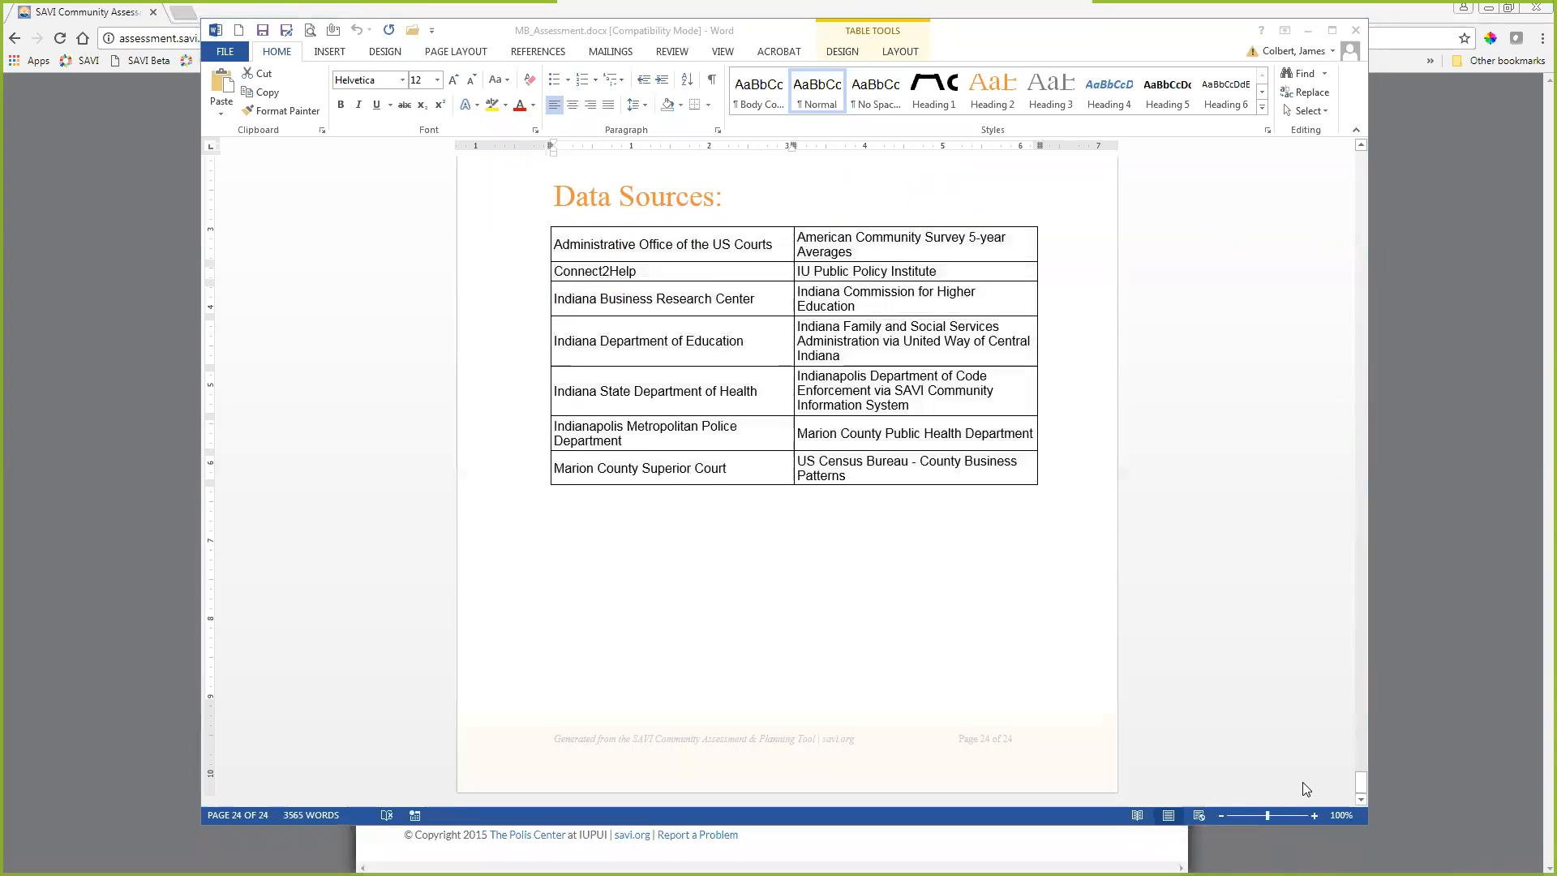